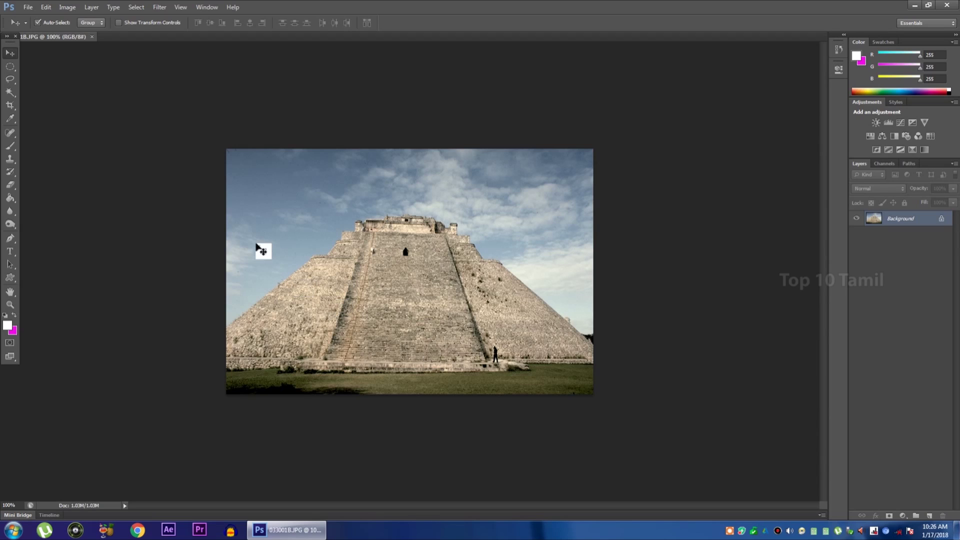
# Step: Create a new 1920 x 1080 pixel document with a resolution of 72 pixels/inch and a white background
pyautogui.click(27, 7)
pyautogui.click(38, 18)
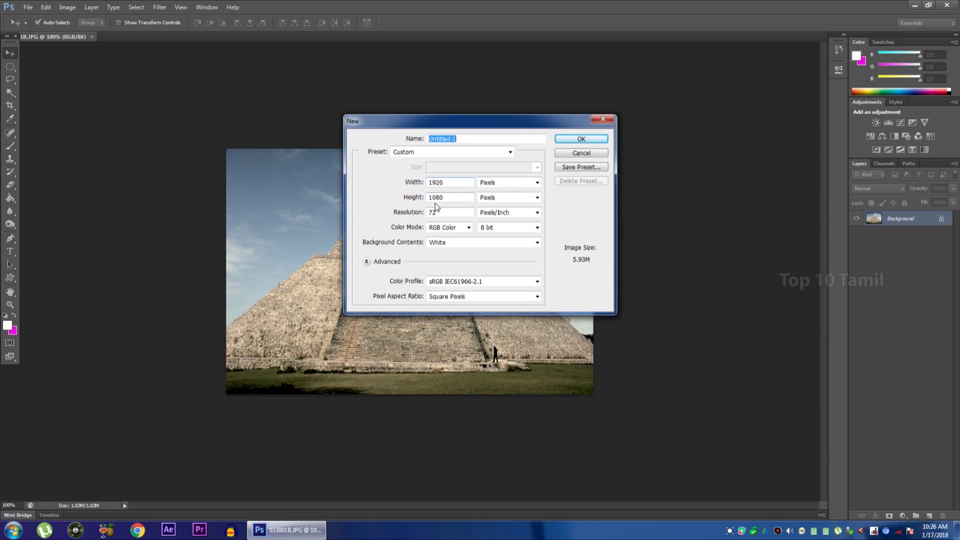
pyautogui.doubleClick(449, 215)
pyautogui.click(570, 142)
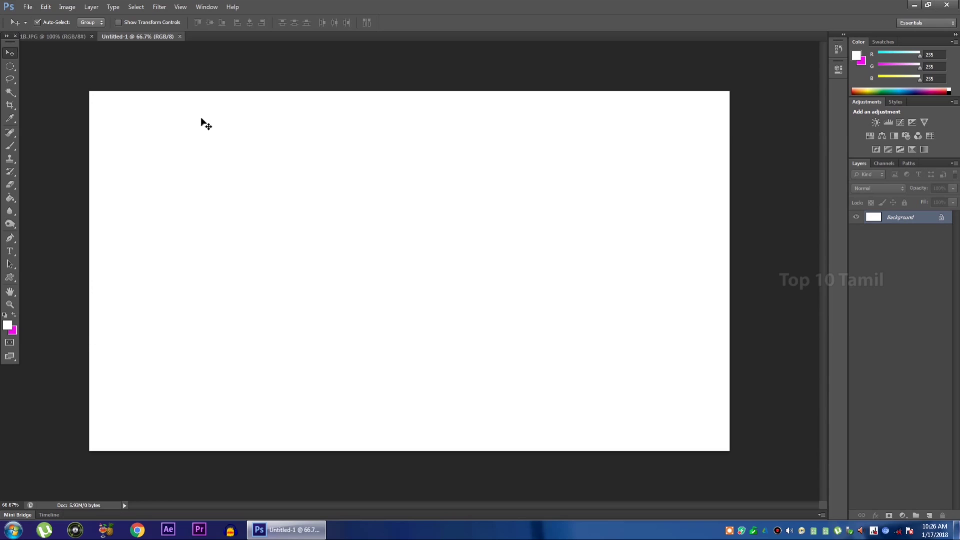
# Step: Lasso an irregular area around the pyramid's top with a 5 px feather and move it into the Untitled-1 document
pyautogui.click(7, 81)
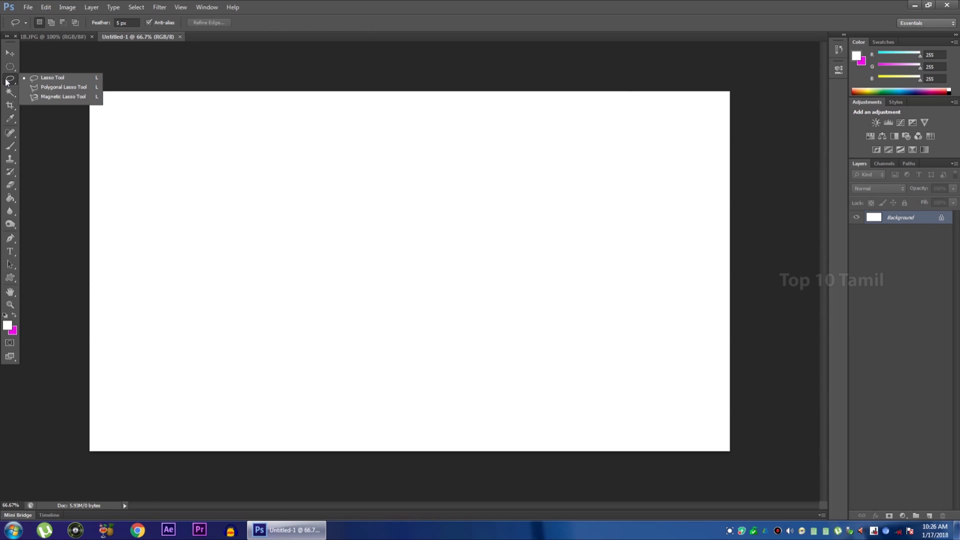
pyautogui.click(59, 78)
pyautogui.click(54, 38)
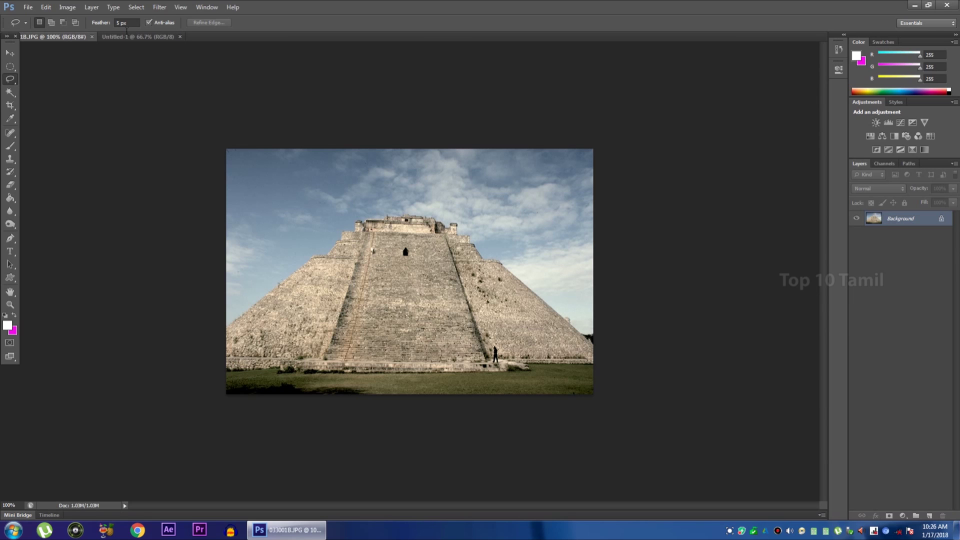
pyautogui.click(123, 23)
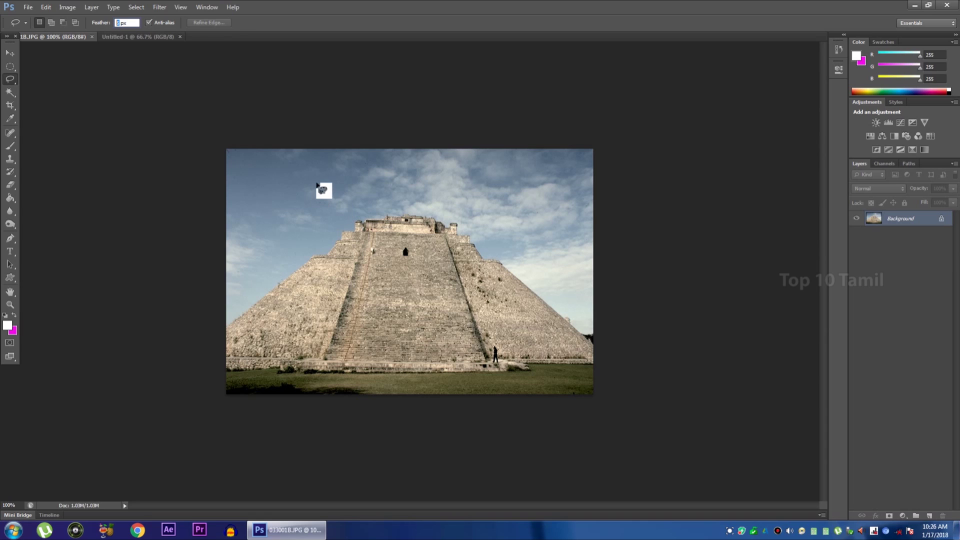
pyautogui.write('5')
pyautogui.moveTo(316, 190)
pyautogui.mouseDown()
pyautogui.moveTo(342, 171)
pyautogui.moveTo(374, 174)
pyautogui.moveTo(419, 216)
pyautogui.moveTo(471, 211)
pyautogui.moveTo(500, 243)
pyautogui.moveTo(504, 283)
pyautogui.moveTo(430, 305)
pyautogui.moveTo(355, 259)
pyautogui.moveTo(300, 267)
pyautogui.moveTo(276, 251)
pyautogui.moveTo(270, 224)
pyautogui.moveTo(318, 191)
pyautogui.mouseUp()
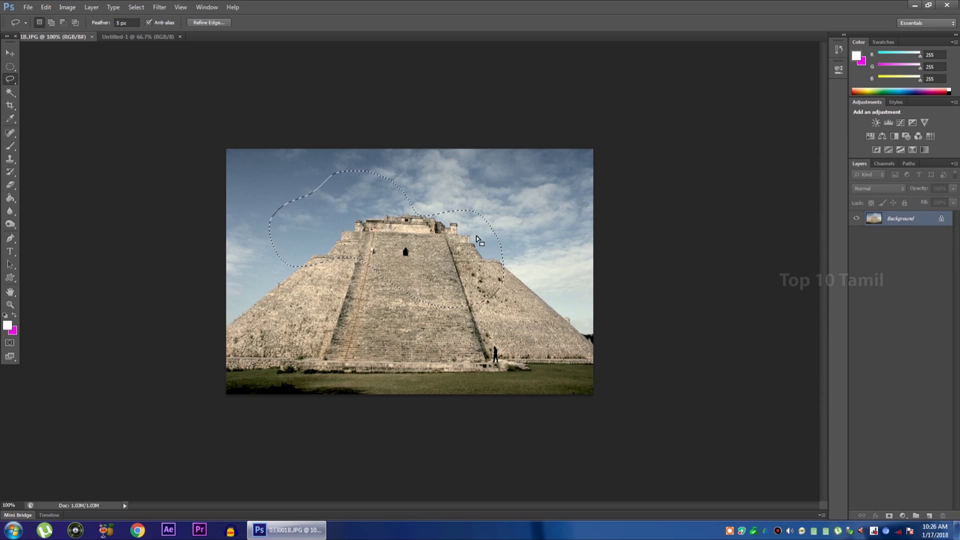
pyautogui.press('v')
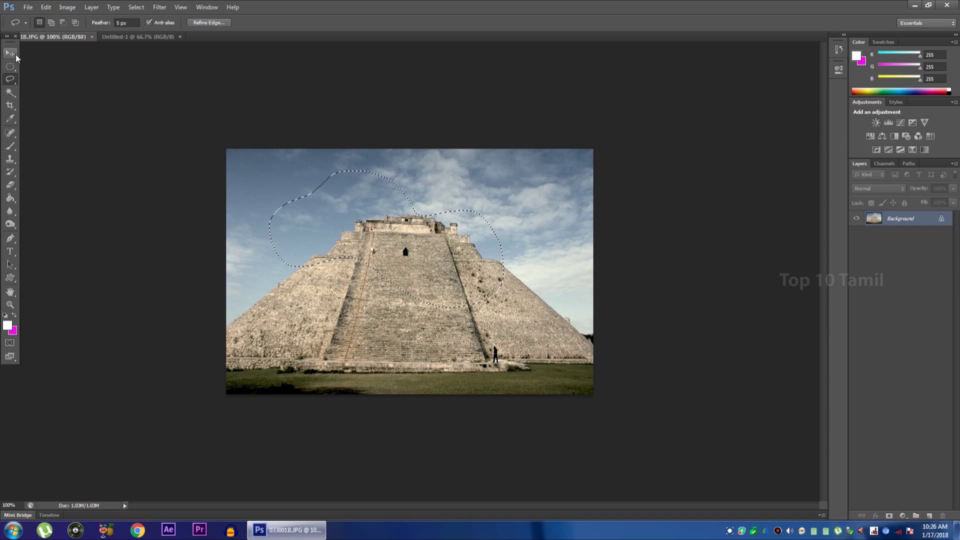
pyautogui.moveTo(350, 197)
pyautogui.mouseDown()
pyautogui.moveTo(168, 42)
pyautogui.moveTo(355, 212)
pyautogui.mouseUp()
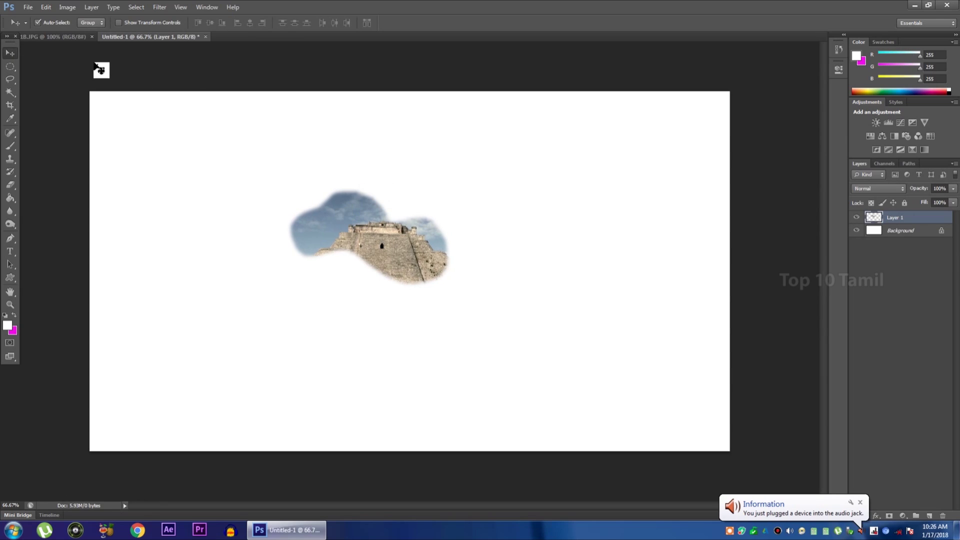
# Step: Replace the photo's selection with a freehand Lasso around most of the pyramid and move that area into Untitled-1
pyautogui.click(75, 38)
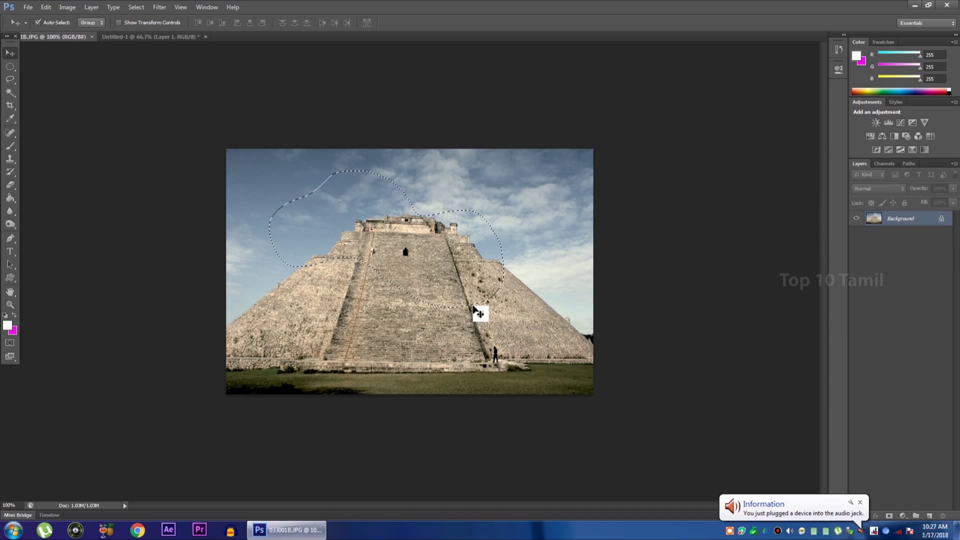
pyautogui.hotkey('ctrl', 'd')
pyautogui.click(10, 79)
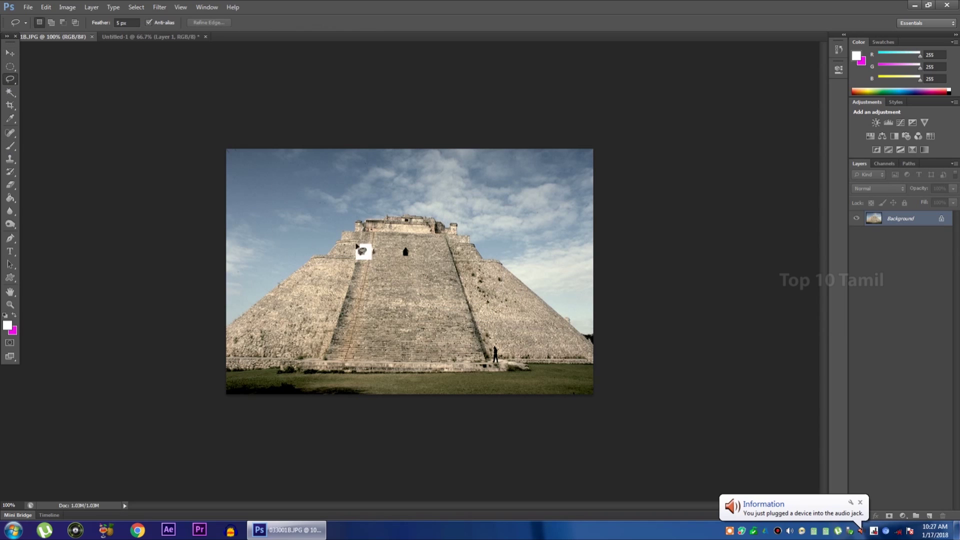
pyautogui.moveTo(286, 260)
pyautogui.mouseDown()
pyautogui.moveTo(326, 239)
pyautogui.moveTo(350, 209)
pyautogui.moveTo(414, 188)
pyautogui.moveTo(473, 200)
pyautogui.moveTo(526, 244)
pyautogui.moveTo(590, 358)
pyautogui.moveTo(458, 382)
pyautogui.moveTo(324, 362)
pyautogui.moveTo(270, 322)
pyautogui.moveTo(286, 260)
pyautogui.mouseUp()
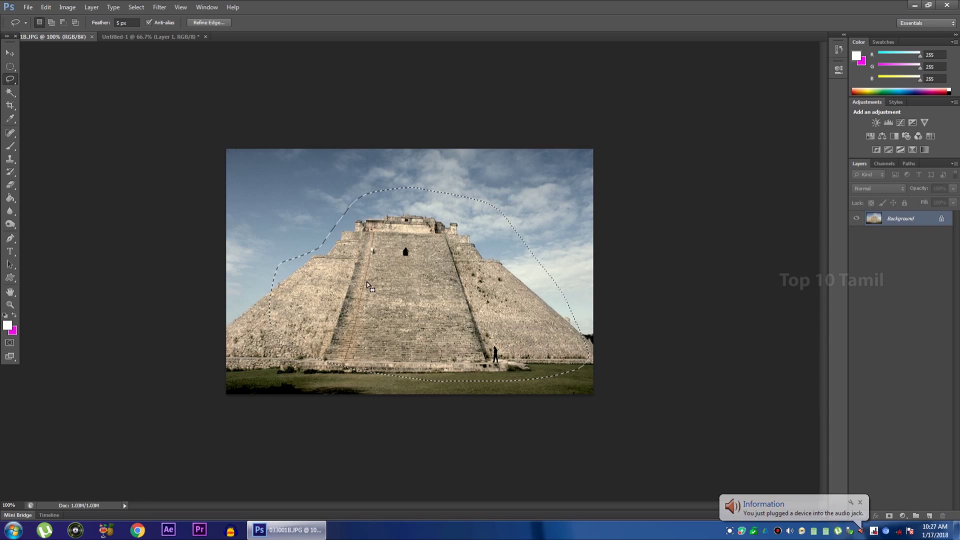
pyautogui.click(10, 52)
pyautogui.moveTo(374, 230)
pyautogui.mouseDown()
pyautogui.moveTo(134, 35)
pyautogui.moveTo(297, 295)
pyautogui.moveTo(253, 278)
pyautogui.moveTo(272, 247)
pyautogui.moveTo(289, 246)
pyautogui.mouseUp()
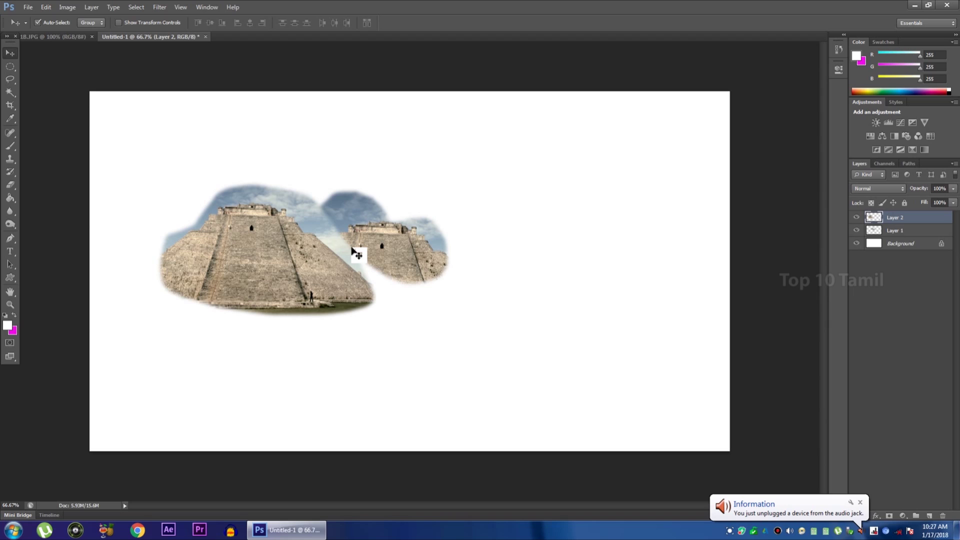
# Step: Delete both feathered pyramid cutouts from the Untitled-1 document
pyautogui.press('Delete')
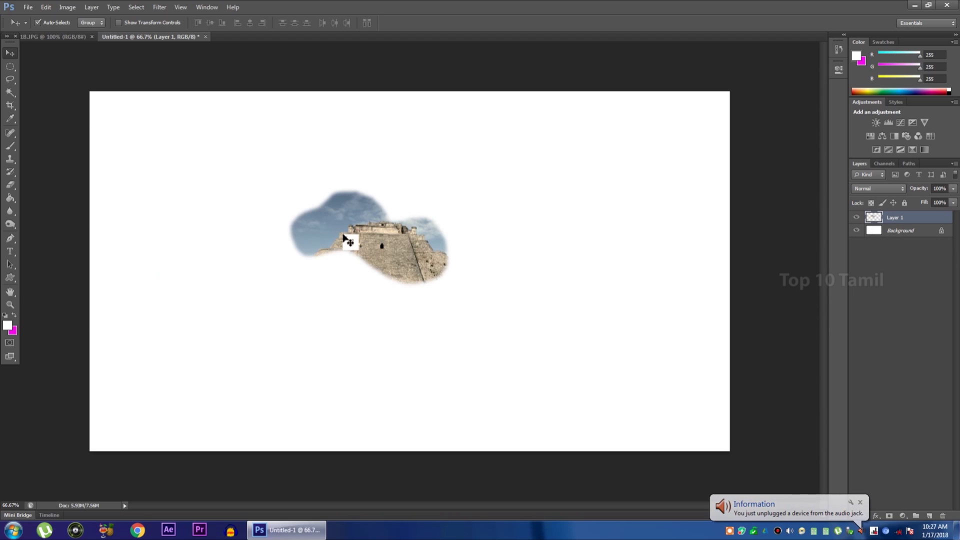
pyautogui.press('Delete')
# Step: Start a Polygonal Lasso outline with a 1 px feather in the pyramid photo, following the pyramid's left slope up to the first ledge
pyautogui.hotkey('ctrl', 'Tab')
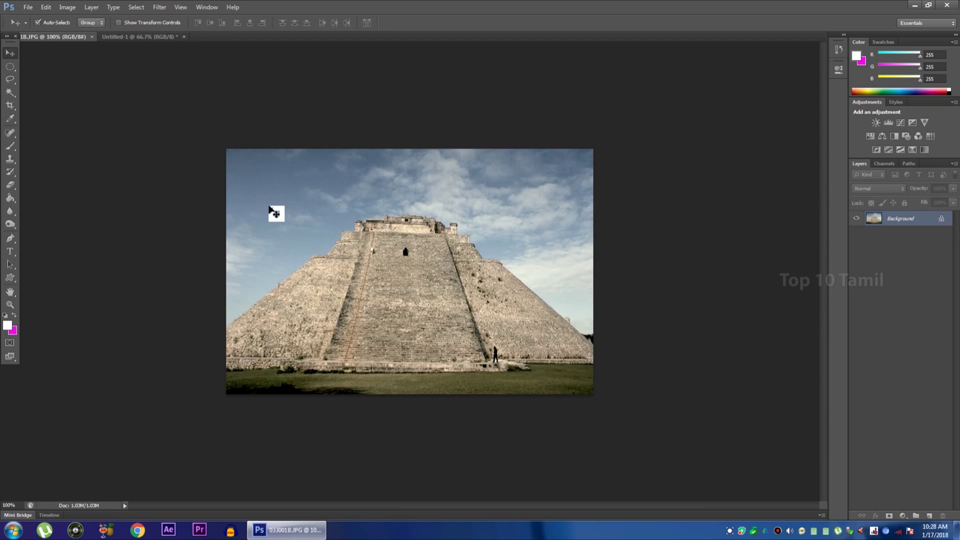
pyautogui.click(7, 81)
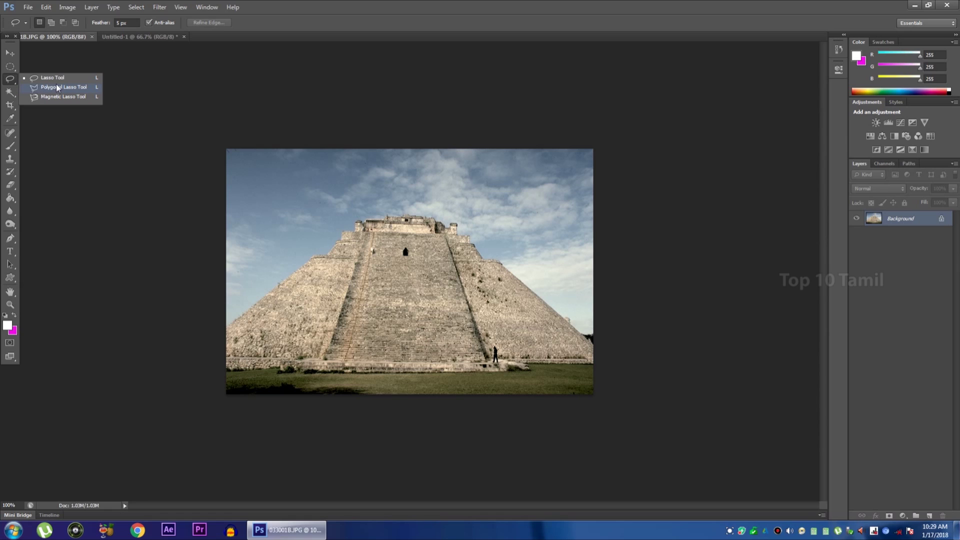
pyautogui.click(57, 88)
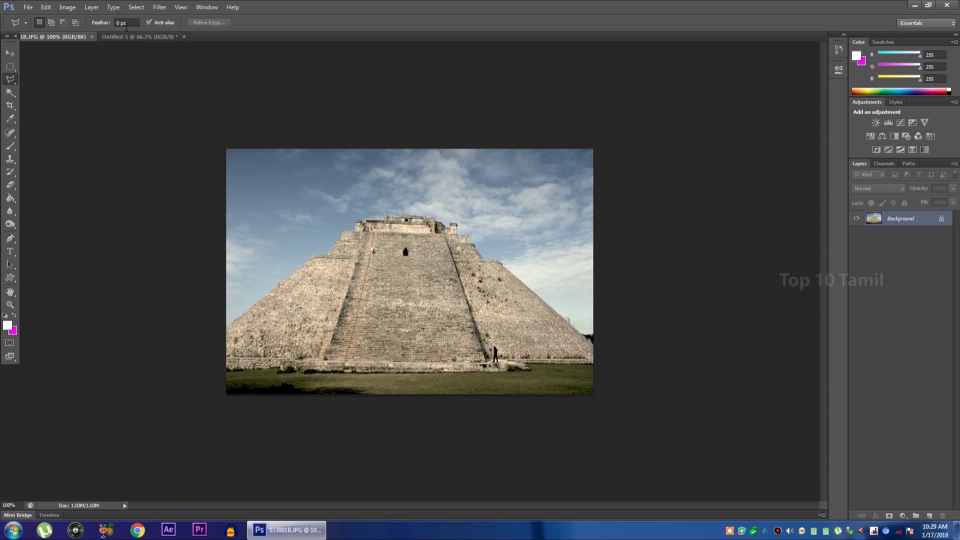
pyautogui.doubleClick(127, 27)
pyautogui.write('1')
pyautogui.hotkey('ctrl', '+')
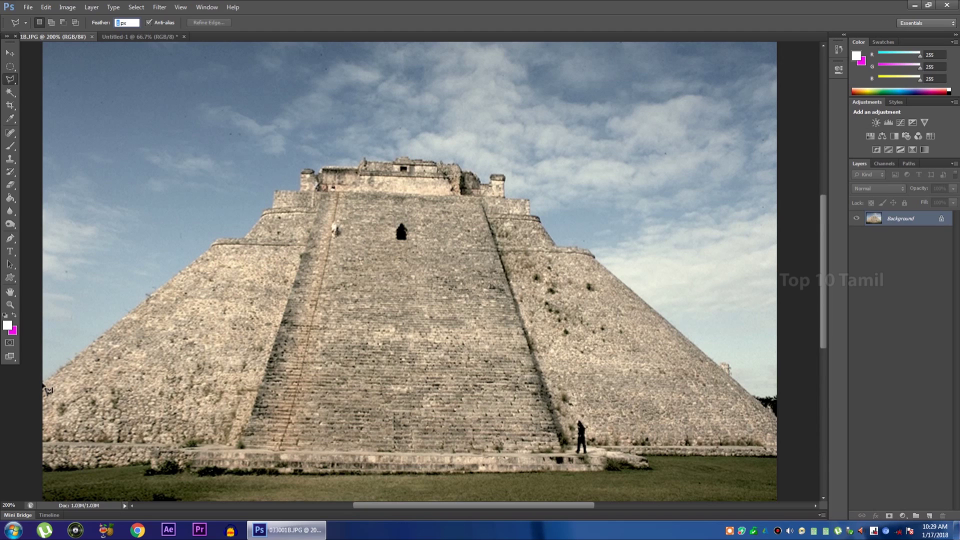
pyautogui.click(45, 383)
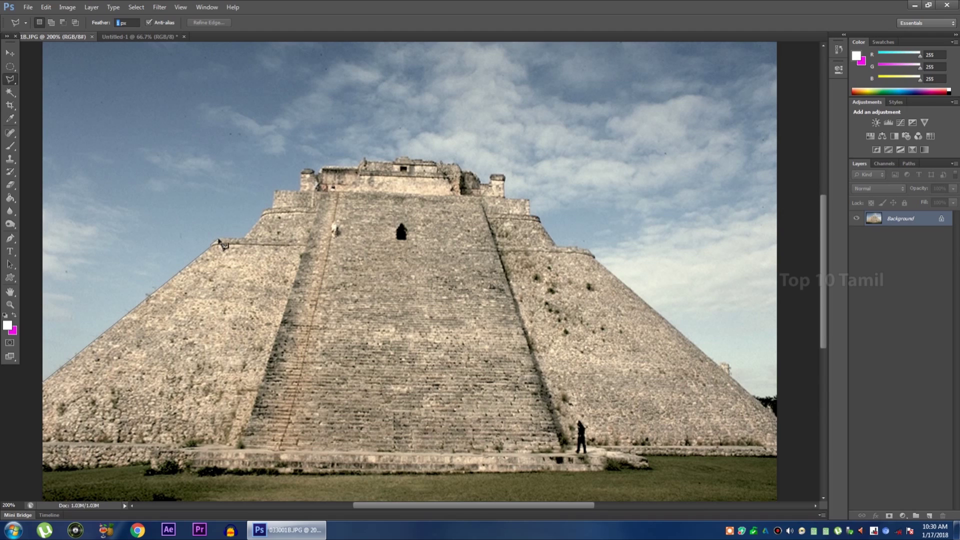
pyautogui.click(220, 241)
pyautogui.click(266, 215)
pyautogui.click(326, 252)
pyautogui.click(327, 125)
pyautogui.click(262, 111)
pyautogui.click(207, 125)
pyautogui.click(168, 156)
pyautogui.click(120, 142)
pyautogui.click(124, 122)
pyautogui.press('BackSpace')
pyautogui.press('BackSpace')
pyautogui.press('BackSpace')
pyautogui.press('BackSpace')
pyautogui.press('BackSpace')
pyautogui.press('BackSpace')
pyautogui.press('BackSpace')
pyautogui.press('BackSpace')
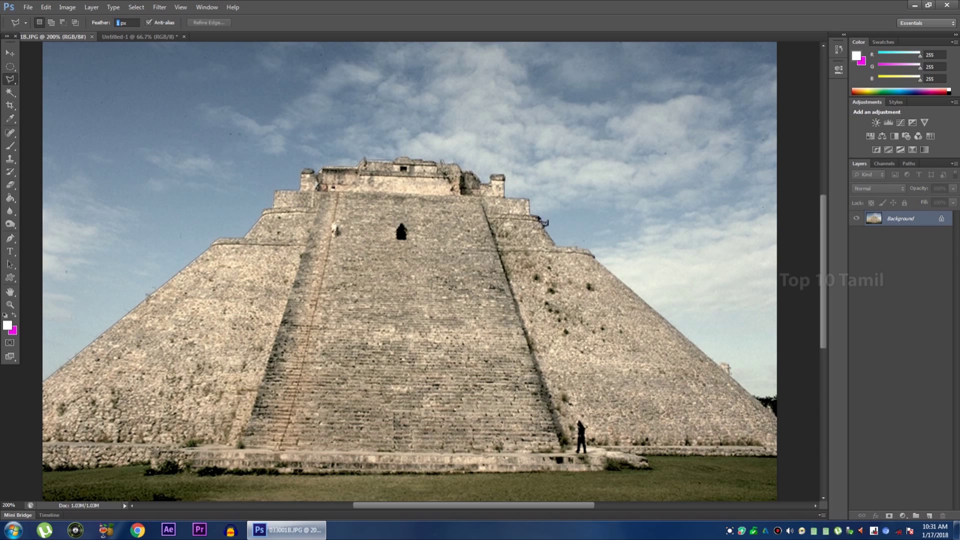
# Step: Continue the Polygonal Lasso outline down the pyramid's right slope and along its stone base, closing it at the starting point
pyautogui.click(592, 255)
pyautogui.click(776, 416)
pyautogui.click(778, 455)
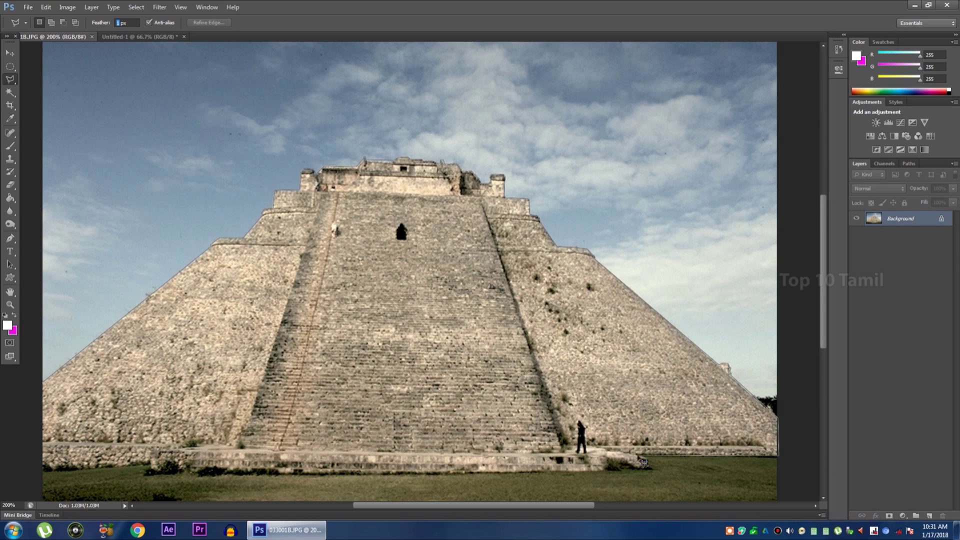
pyautogui.click(649, 468)
pyautogui.click(608, 469)
pyautogui.click(150, 471)
pyautogui.click(42, 467)
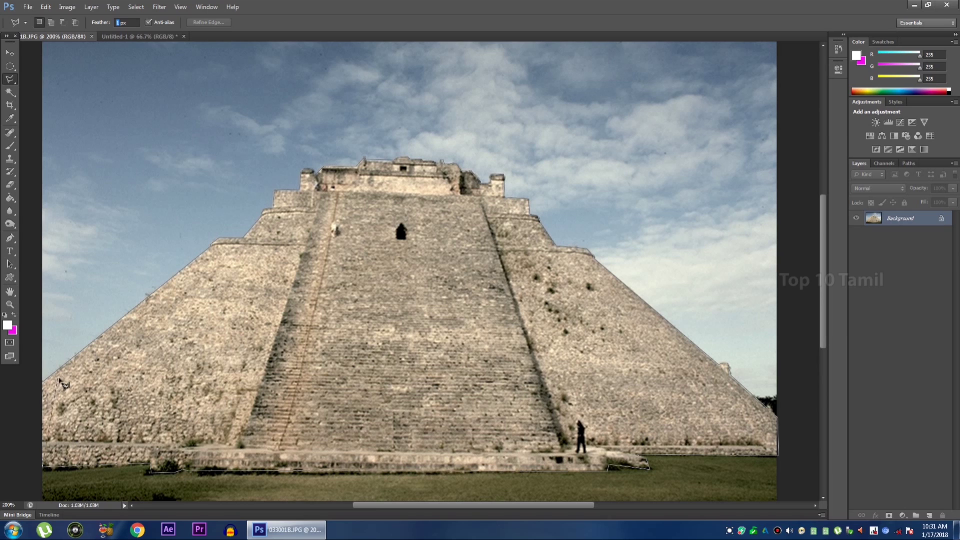
pyautogui.click(47, 387)
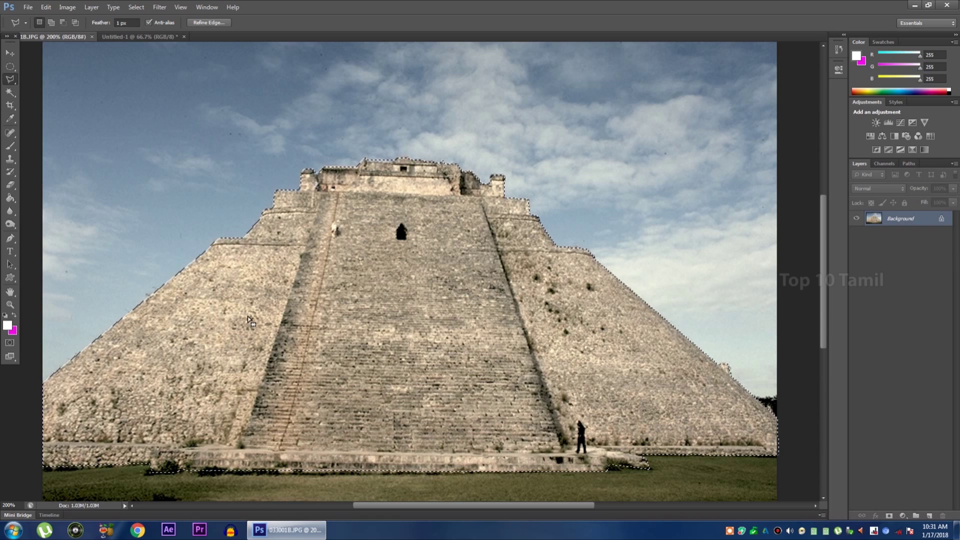
# Step: Move the selected pyramid into the Untitled-1 document and inspect its cut edges up close
pyautogui.click(16, 55)
pyautogui.moveTo(284, 284); pyautogui.dragTo(338, 336)
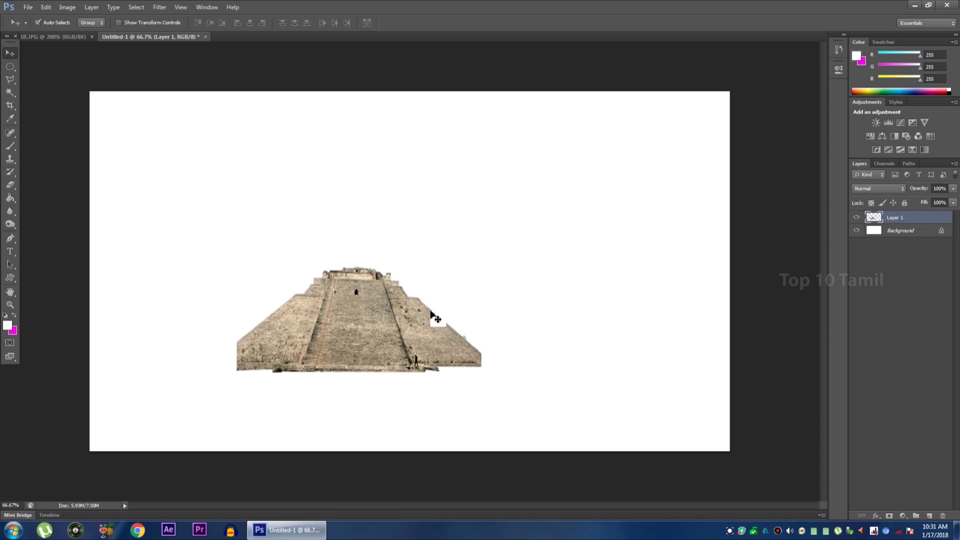
pyautogui.hotkey('ctrl', '+')
pyautogui.hotkey('ctrl', '+')
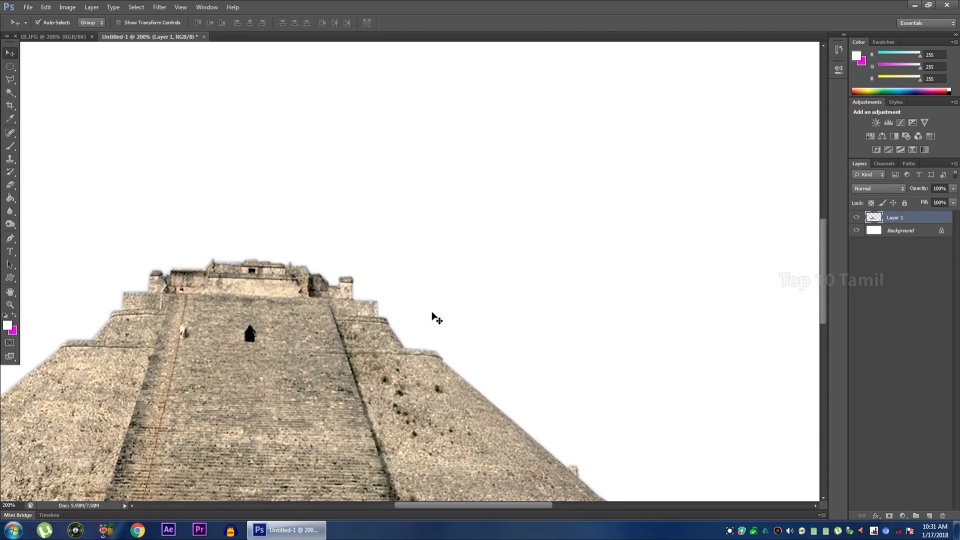
pyautogui.scroll(-2, 443, 316)
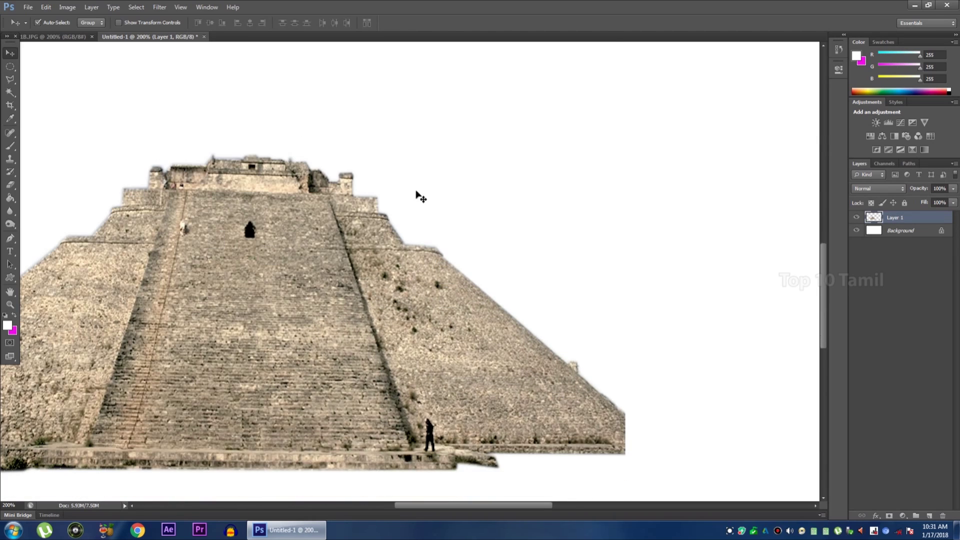
pyautogui.hotkey('ctrl', '-')
pyautogui.hotkey('ctrl', '-')
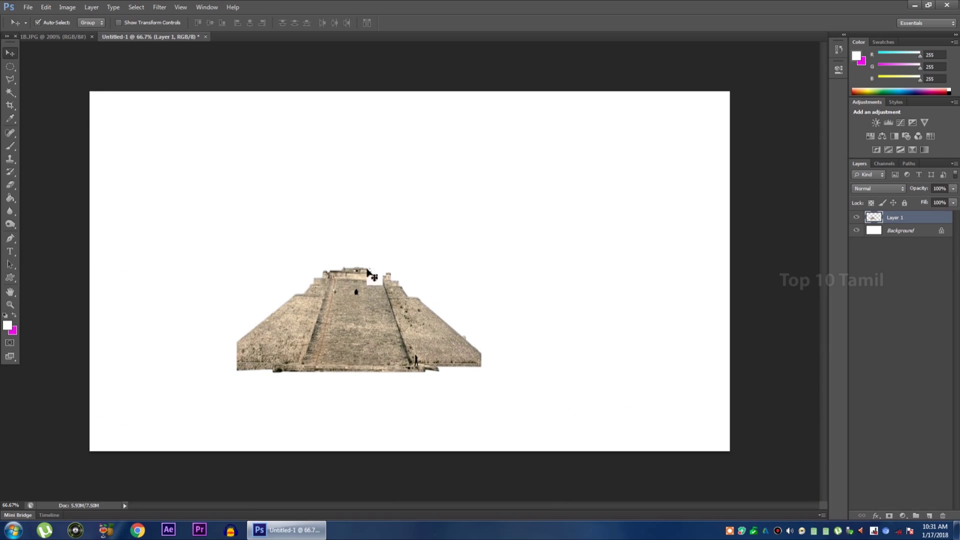
# Step: Open the landscape image Wallpaper 1080p (1).jpg from the HD Wallpapers collection
pyautogui.click(26, 7)
pyautogui.click(39, 27)
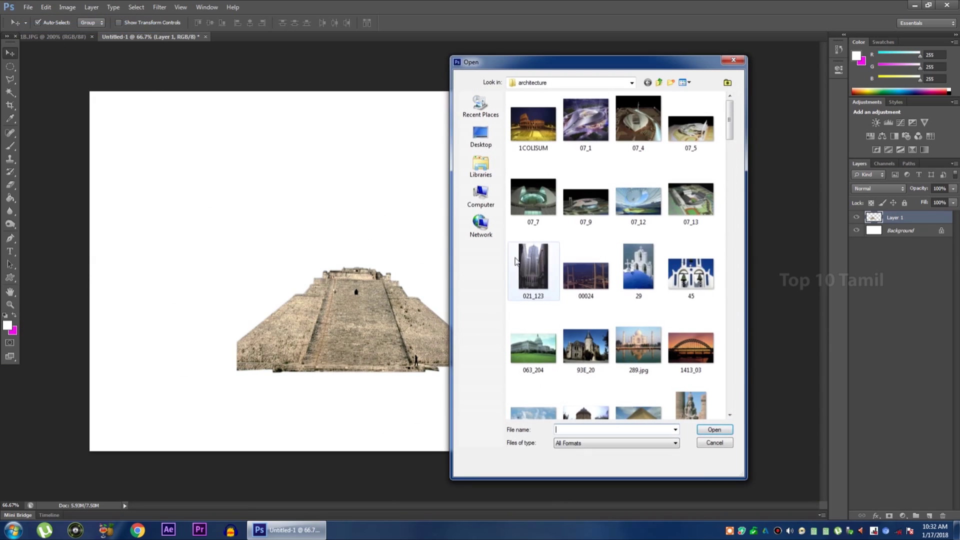
pyautogui.click(660, 82)
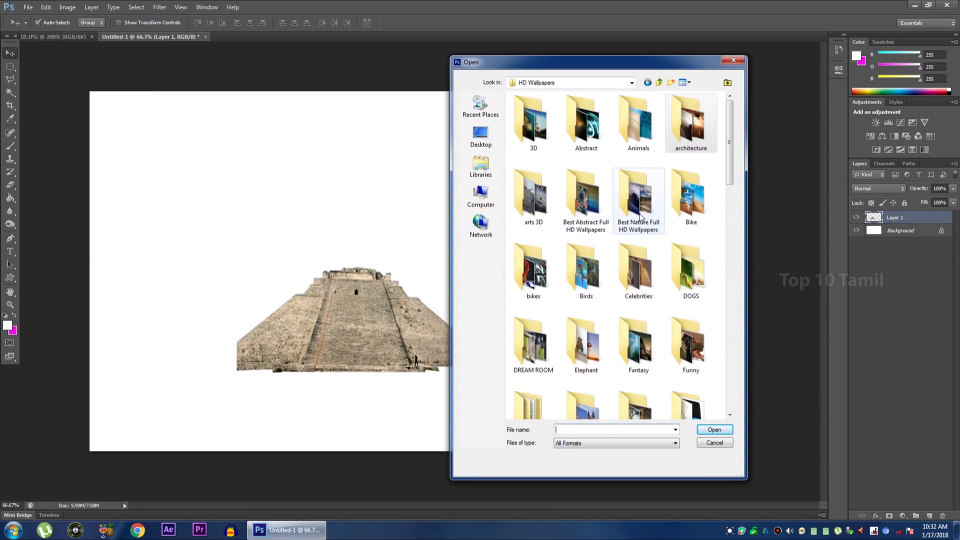
pyautogui.doubleClick(585, 132)
pyautogui.doubleClick(585, 132)
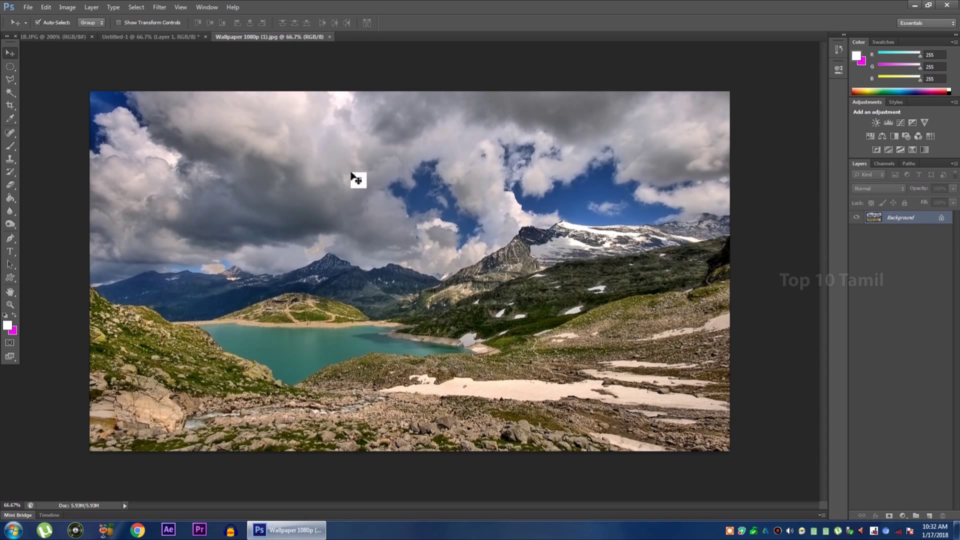
# Step: Bring the landscape into Untitled-1, place its layer beneath the pyramid, and shift the pyramid right over the lake's shore
pyautogui.moveTo(357, 179); pyautogui.dragTo(189, 70)
pyautogui.moveTo(158, 38); pyautogui.dragTo(323, 170)
pyautogui.moveTo(933, 224); pyautogui.dragTo(927, 240)
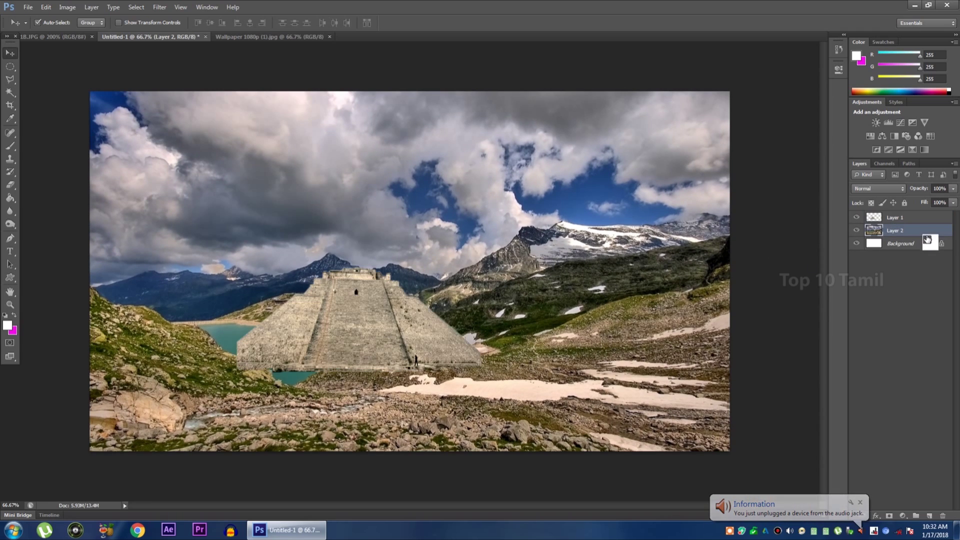
pyautogui.moveTo(388, 334); pyautogui.dragTo(429, 339)
# Step: Delete the landscape layer and move the pyramid down near the bottom edge of the white canvas
pyautogui.click(656, 294)
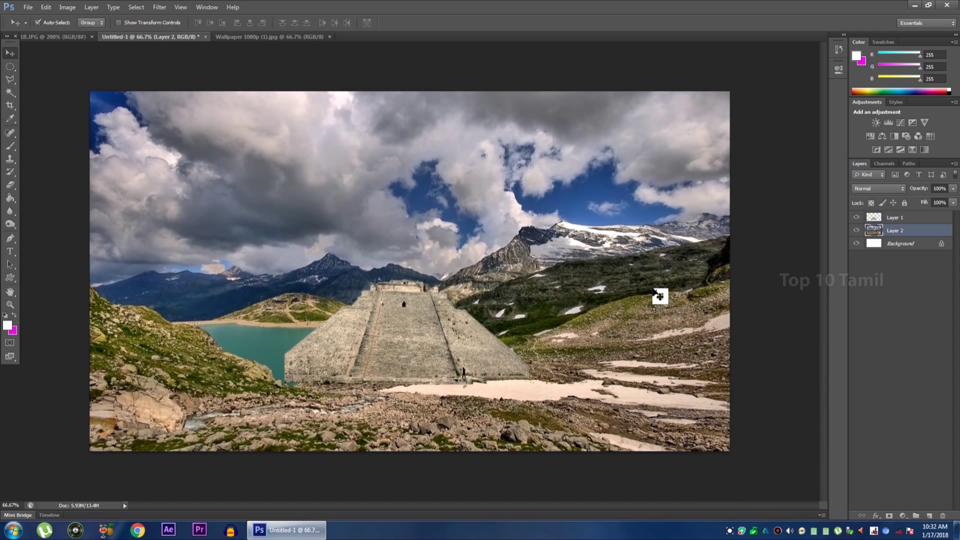
pyautogui.press('Delete')
pyautogui.moveTo(451, 343); pyautogui.dragTo(420, 396)
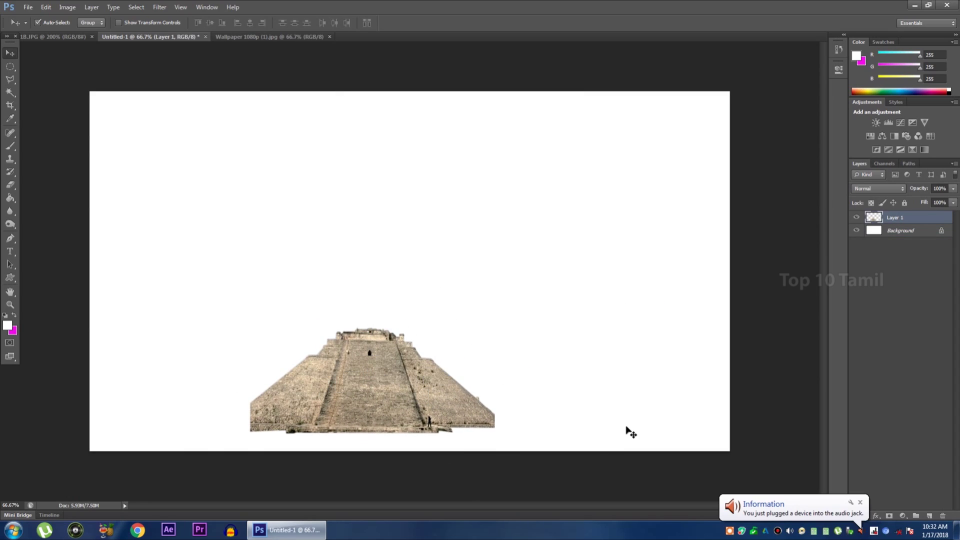
# Step: Activate the Magnetic Lasso Tool and start an outline at the left edge of the parrot's wing
pyautogui.click(16, 80)
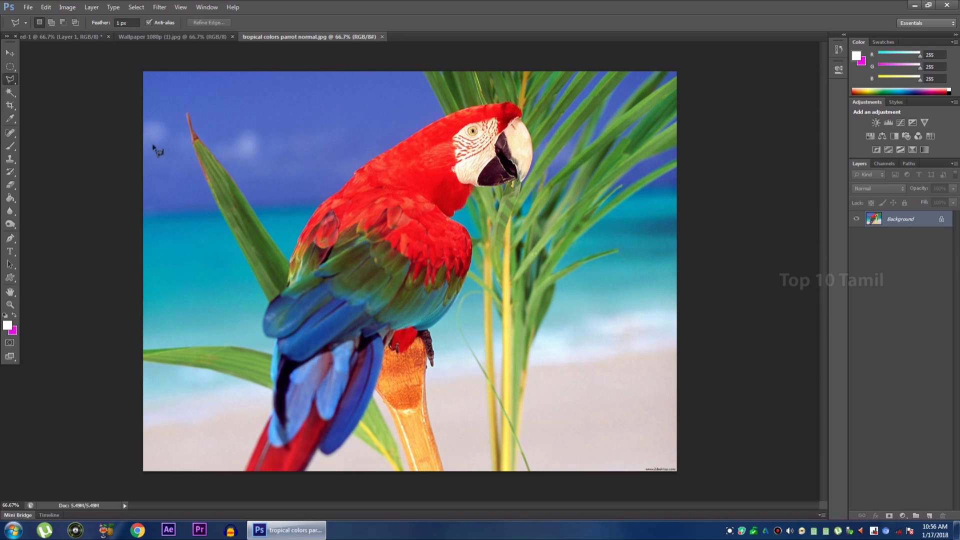
pyautogui.click(7, 81)
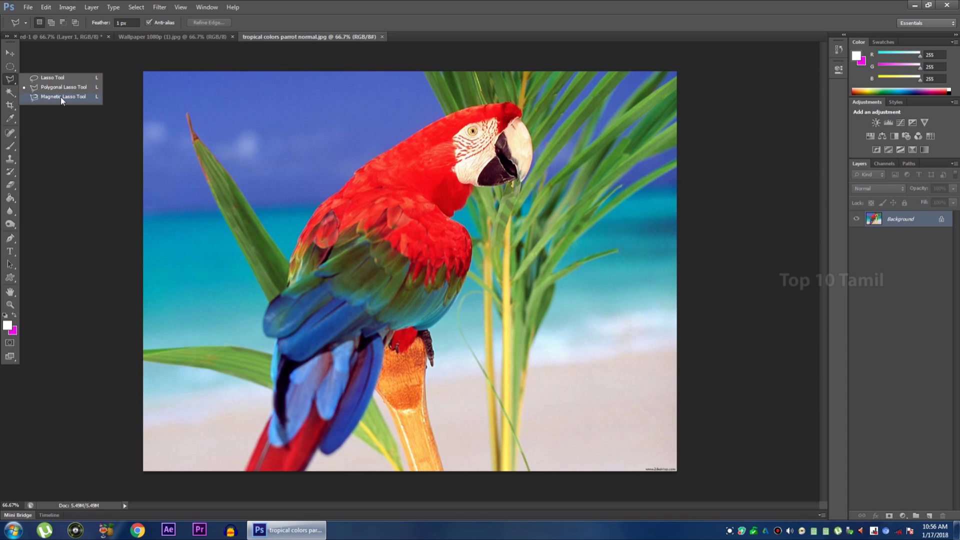
pyautogui.click(61, 97)
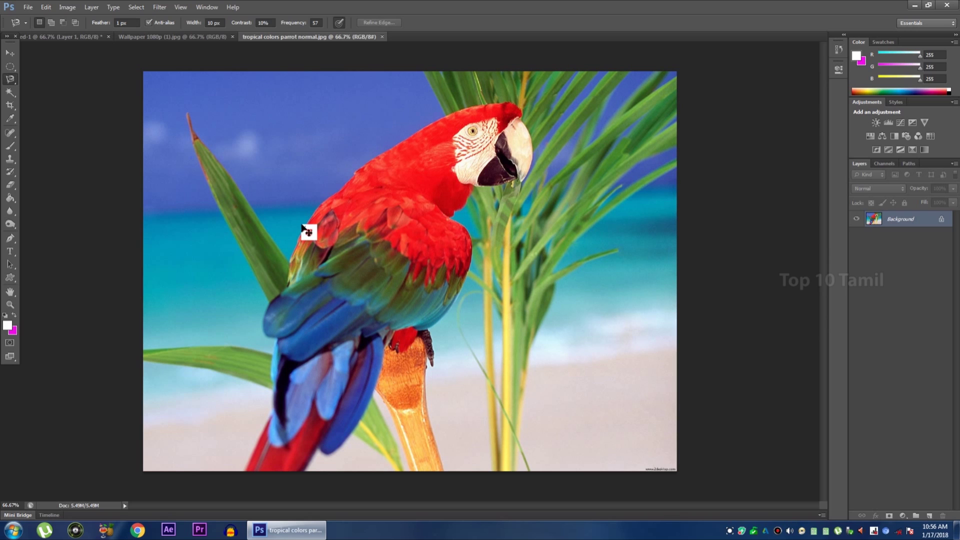
pyautogui.hotkey('ctrl', '+')
pyautogui.hotkey('ctrl', '+')
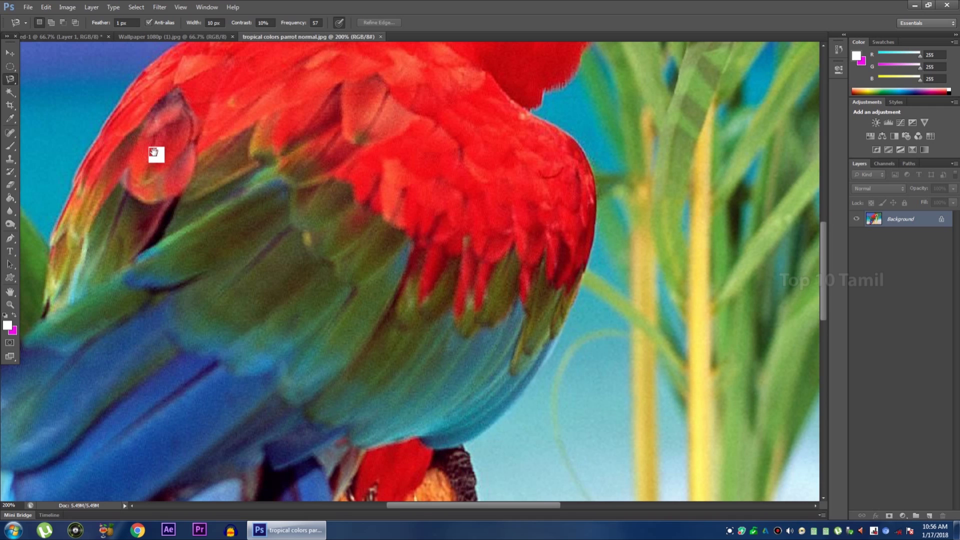
pyautogui.moveTo(153, 152); pyautogui.dragTo(280, 224)
pyautogui.moveTo(208, 214); pyautogui.dragTo(246, 220)
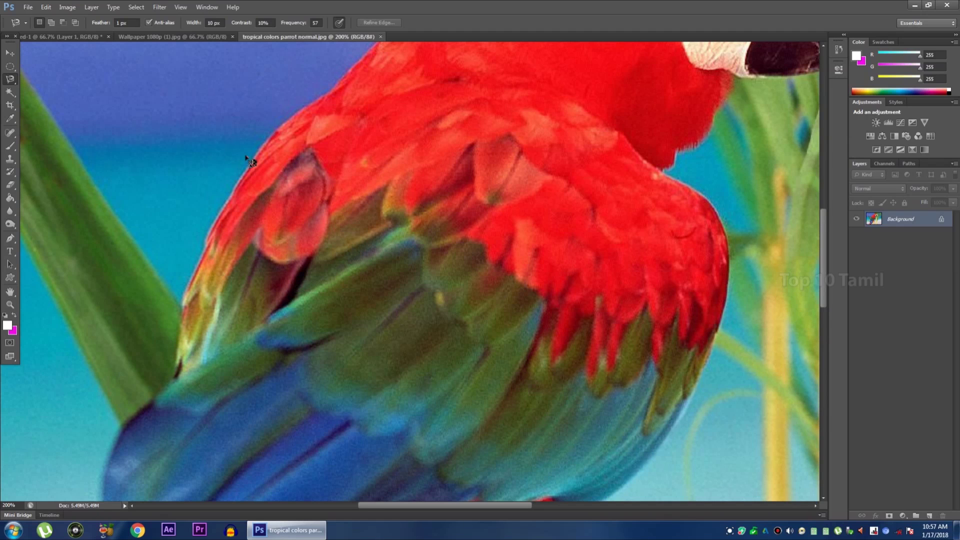
pyautogui.scroll(3, 247, 160)
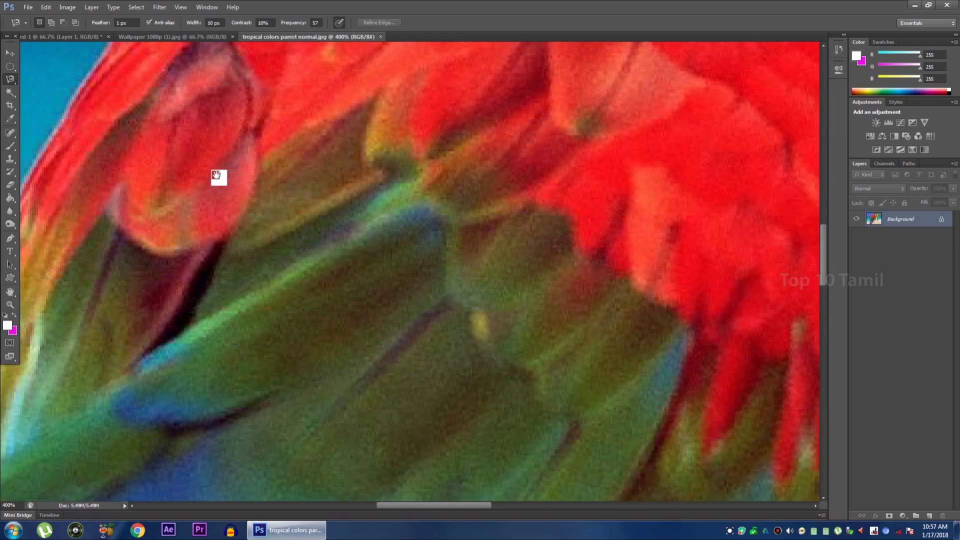
pyautogui.moveTo(216, 175); pyautogui.dragTo(318, 199)
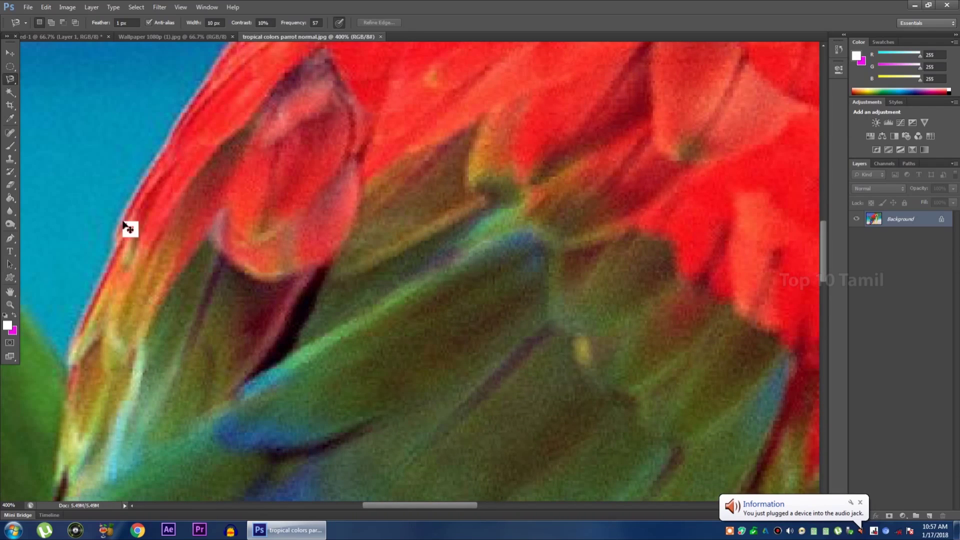
pyautogui.scroll(-3, 128, 228)
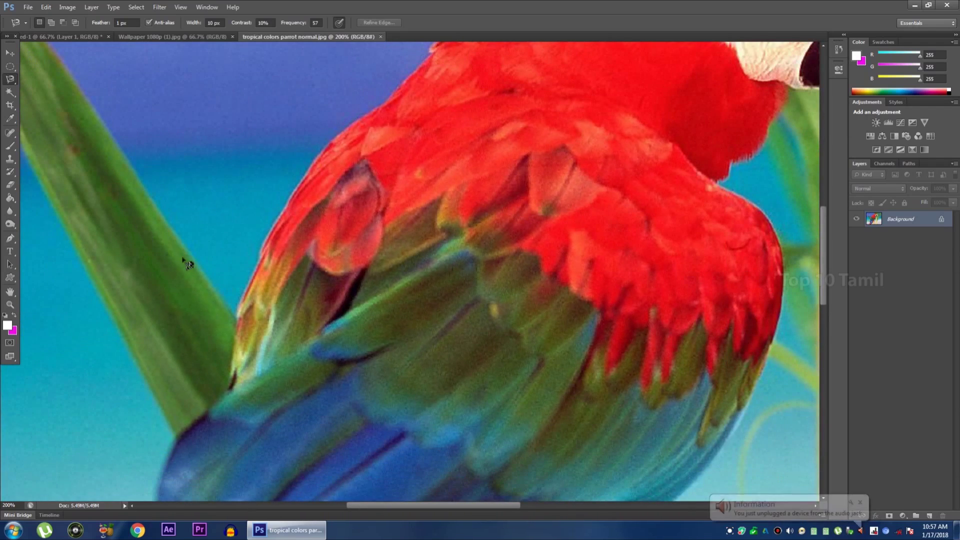
pyautogui.click(241, 317)
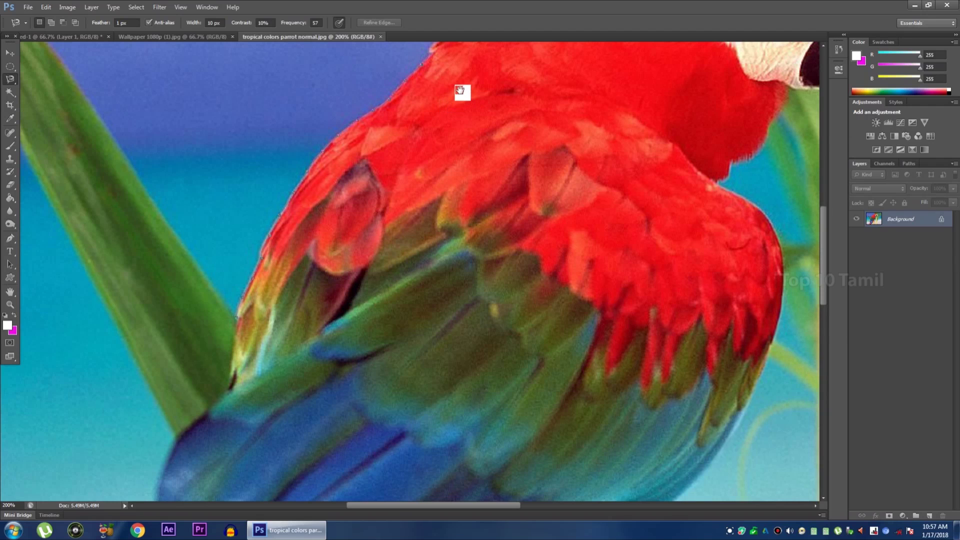
# Step: Trace the parrot's back up toward its head, removing misplaced anchor points along the way
pyautogui.moveTo(461, 100); pyautogui.dragTo(433, 242)
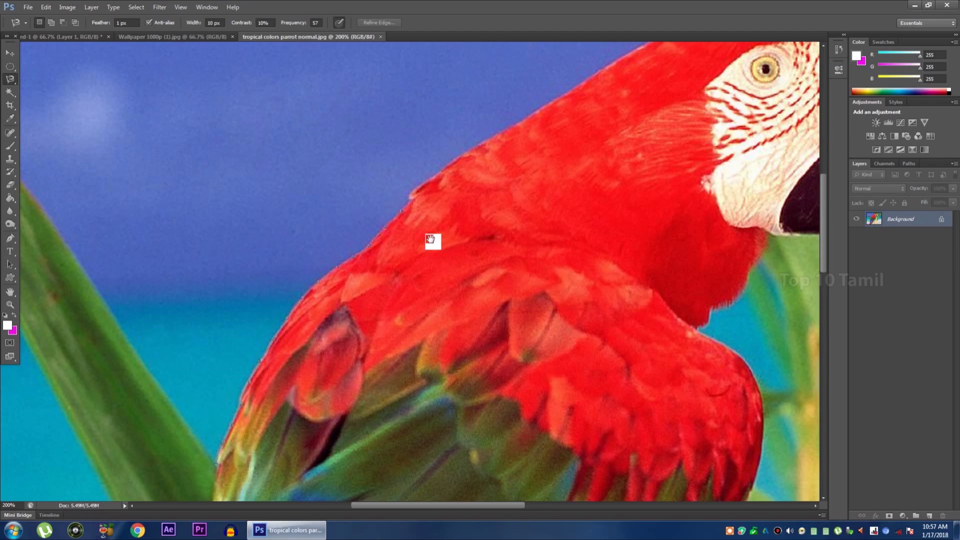
pyautogui.click(428, 182)
pyautogui.press('BackSpace')
pyautogui.press('BackSpace')
pyautogui.click(690, 114)
pyautogui.press('BackSpace')
pyautogui.press('BackSpace')
pyautogui.press('BackSpace')
pyautogui.press('BackSpace')
pyautogui.press('BackSpace')
pyautogui.press('BackSpace')
pyautogui.press('BackSpace')
pyautogui.press('BackSpace')
pyautogui.press('BackSpace')
pyautogui.press('BackSpace')
pyautogui.press('space')
pyautogui.moveTo(647, 47); pyautogui.dragTo(468, 260)
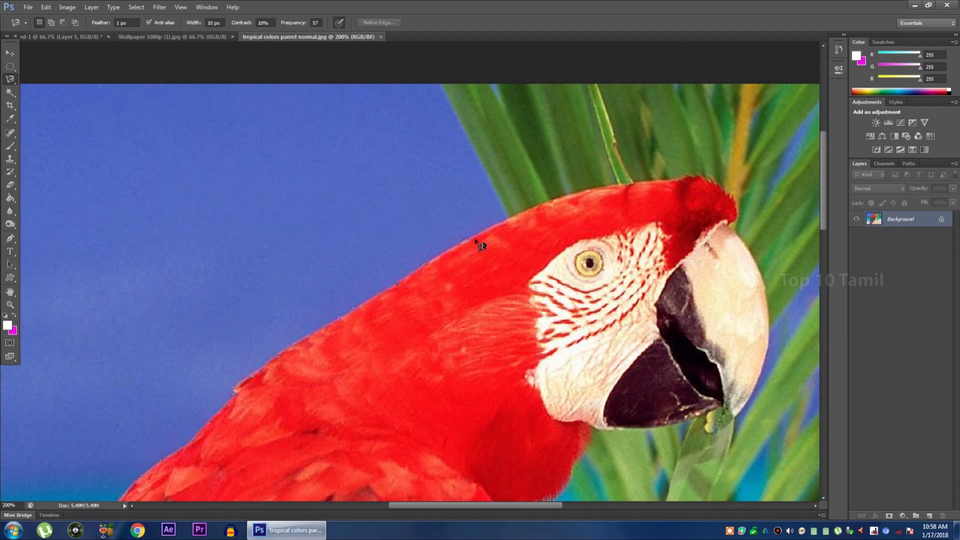
# Step: Trace around the parrot's head, beak, body and tail, closing the selection at the starting point on the wing
pyautogui.moveTo(491, 237)
pyautogui.mouseDown()
pyautogui.moveTo(575, 197)
pyautogui.moveTo(610, 194)
pyautogui.mouseUp()
pyautogui.moveTo(734, 223); pyautogui.dragTo(738, 209)
pyautogui.moveTo(739, 229)
pyautogui.mouseDown()
pyautogui.moveTo(765, 325)
pyautogui.moveTo(761, 266)
pyautogui.moveTo(773, 314)
pyautogui.moveTo(762, 377)
pyautogui.moveTo(741, 423)
pyautogui.mouseUp()
pyautogui.moveTo(735, 425)
pyautogui.mouseDown()
pyautogui.moveTo(616, 438)
pyautogui.moveTo(626, 437)
pyautogui.moveTo(584, 462)
pyautogui.moveTo(544, 353)
pyautogui.moveTo(591, 432)
pyautogui.moveTo(573, 365)
pyautogui.moveTo(515, 466)
pyautogui.moveTo(617, 285)
pyautogui.moveTo(571, 340)
pyautogui.moveTo(584, 441)
pyautogui.moveTo(479, 405)
pyautogui.moveTo(439, 301)
pyautogui.moveTo(444, 283)
pyautogui.moveTo(440, 325)
pyautogui.moveTo(396, 423)
pyautogui.moveTo(417, 386)
pyautogui.moveTo(367, 484)
pyautogui.moveTo(328, 443)
pyautogui.moveTo(285, 420)
pyautogui.moveTo(251, 488)
pyautogui.moveTo(207, 353)
pyautogui.moveTo(282, 364)
pyautogui.moveTo(154, 328)
pyautogui.moveTo(208, 197)
pyautogui.moveTo(243, 315)
pyautogui.moveTo(254, 166)
pyautogui.moveTo(222, 290)
pyautogui.moveTo(270, 235)
pyautogui.moveTo(274, 185)
pyautogui.mouseUp()
pyautogui.scroll(-6, 592, 431)
pyautogui.scroll(-3, 455, 390)
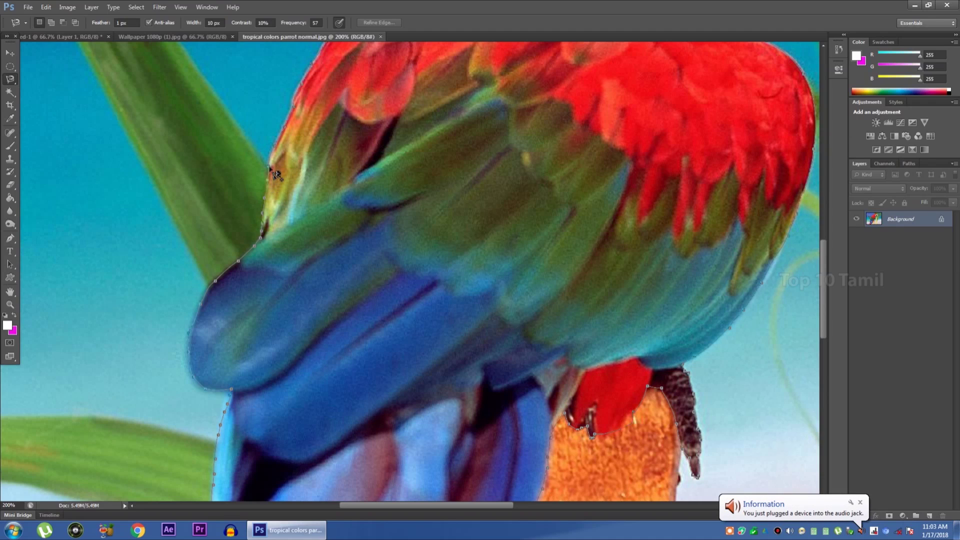
pyautogui.click(271, 169)
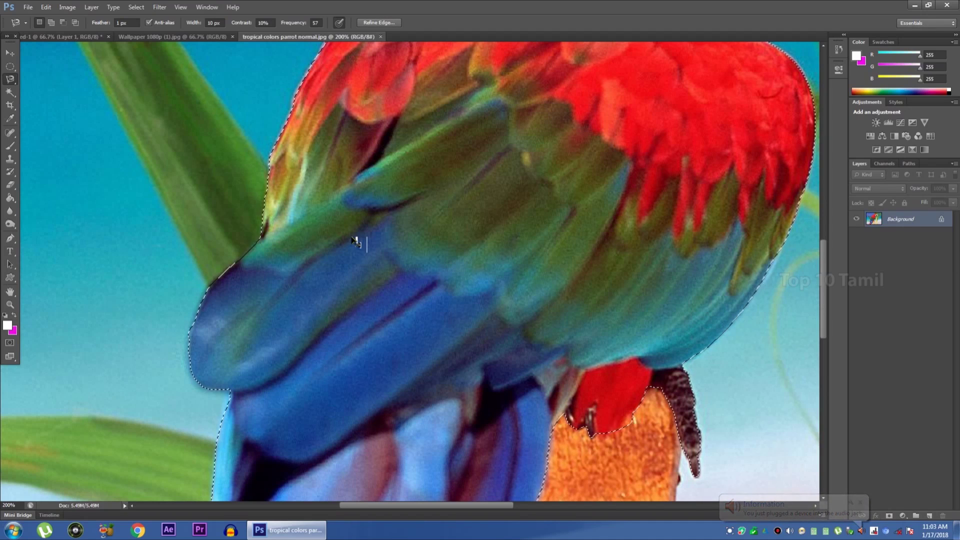
# Step: Move the selected parrot into the Wallpaper 1080p (1).jpg document, placing it near the middle of the landscape
pyautogui.hotkey('ctrl', '-')
pyautogui.hotkey('ctrl', '-')
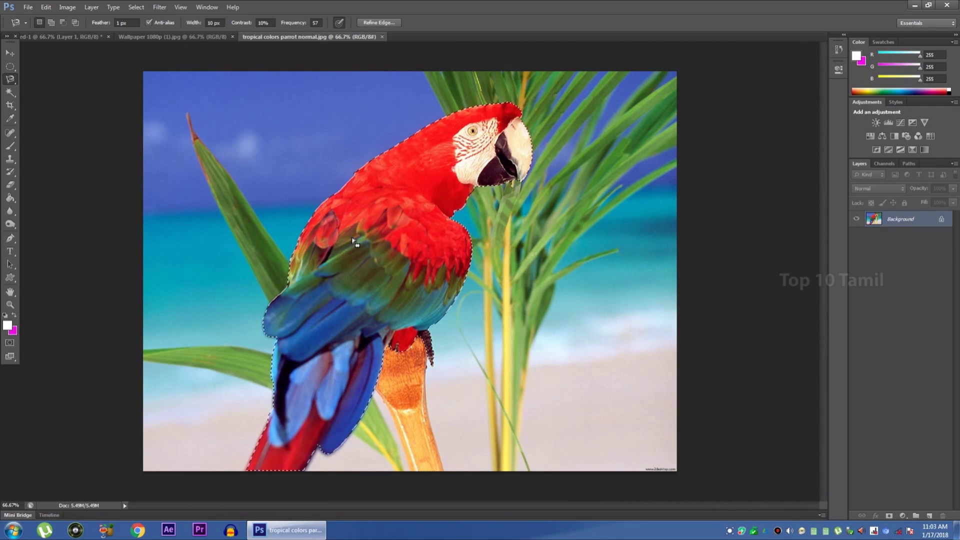
pyautogui.press('v')
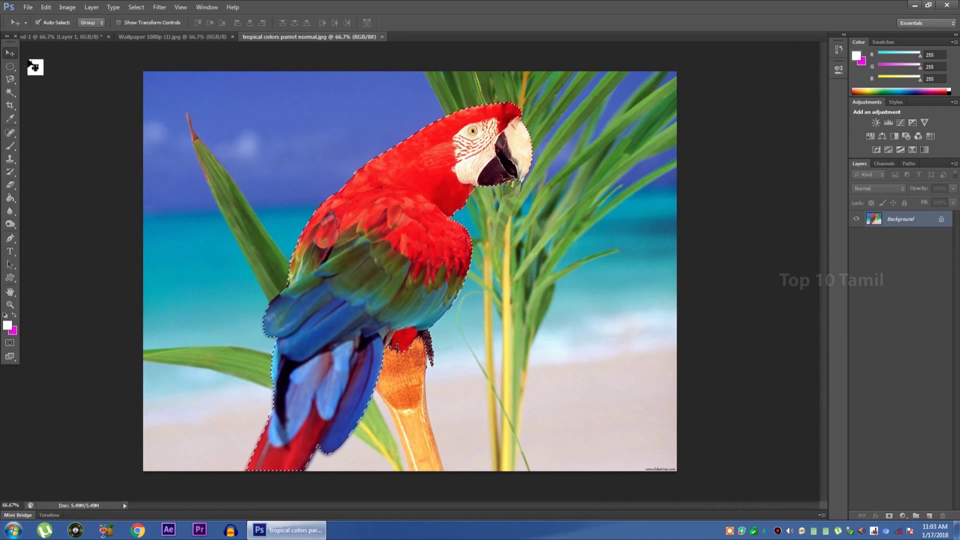
pyautogui.moveTo(475, 216); pyautogui.dragTo(456, 282)
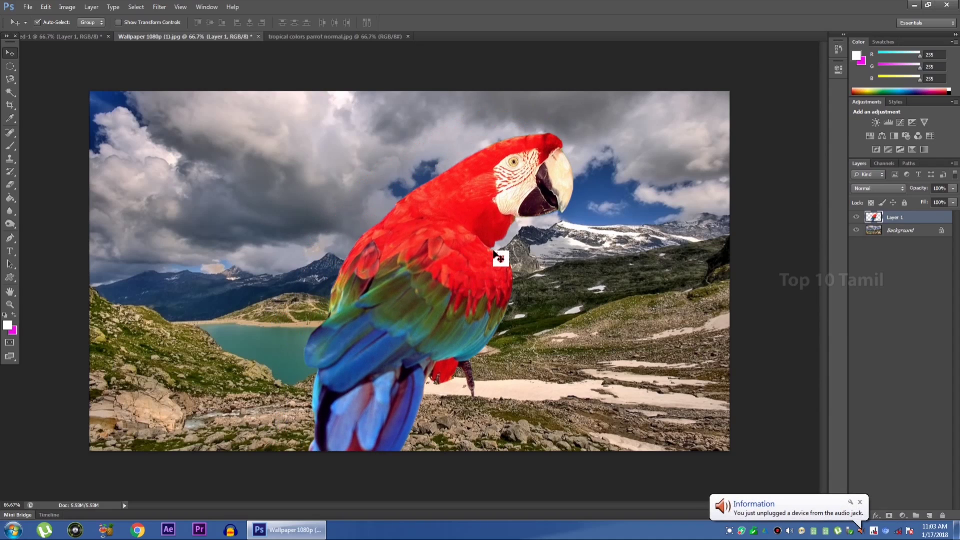
# Step: Set up the Magnetic Lasso Tool with a 1 px feather for the 12_elephant.jpg image
pyautogui.click(11, 82)
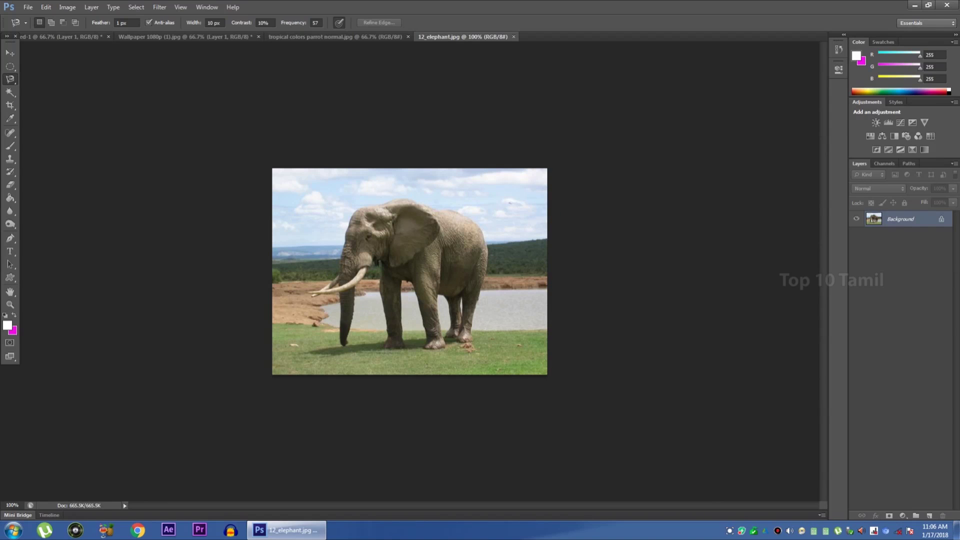
pyautogui.rightClick(11, 79)
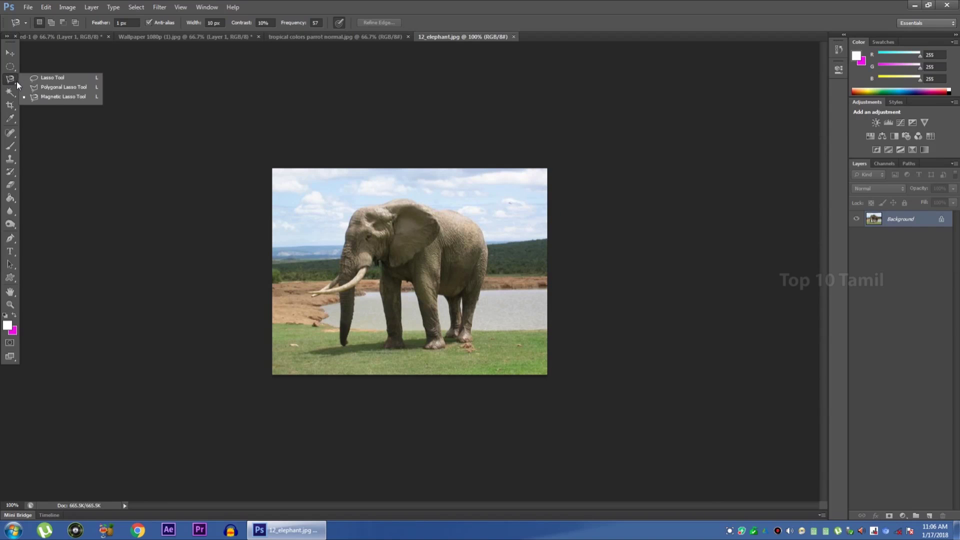
pyautogui.click(68, 96)
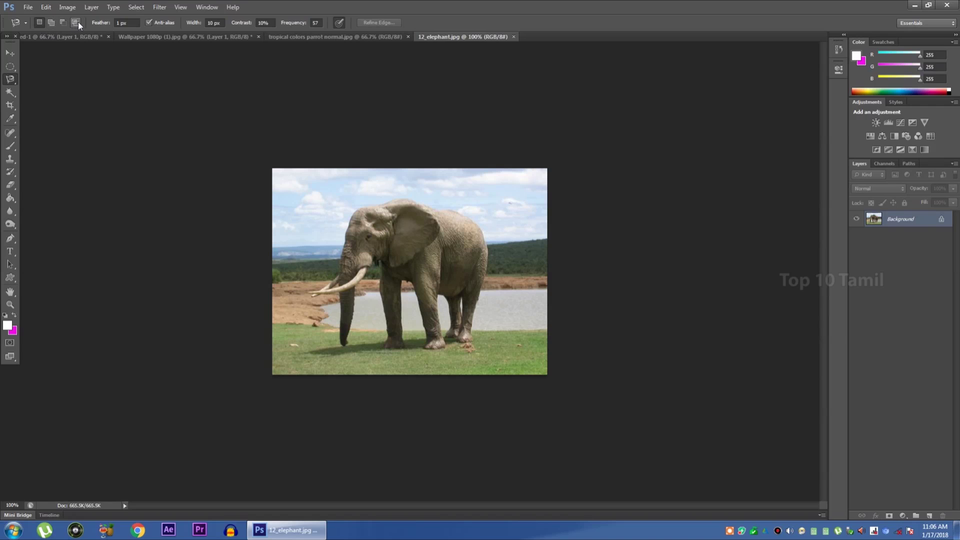
pyautogui.click(10, 67)
pyautogui.click(47, 74)
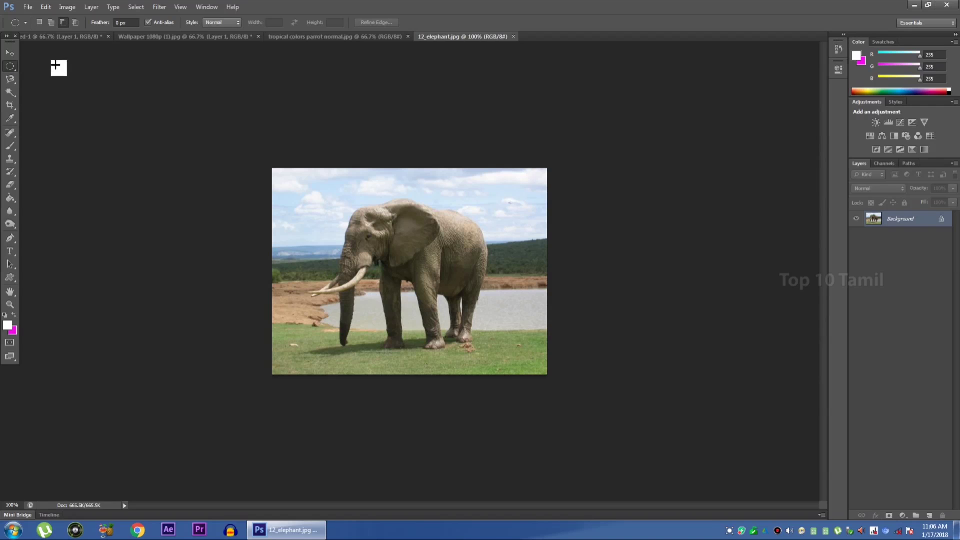
pyautogui.click(14, 82)
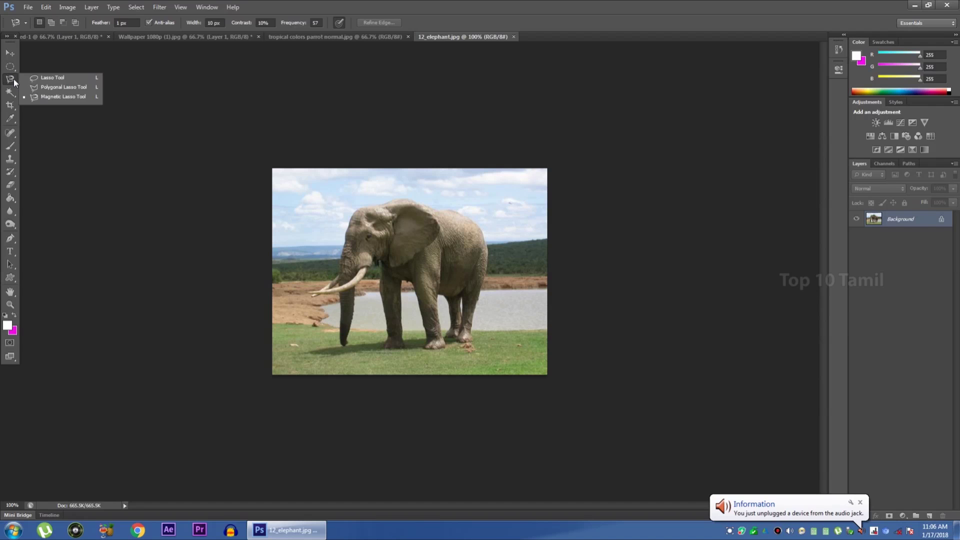
pyautogui.click(58, 98)
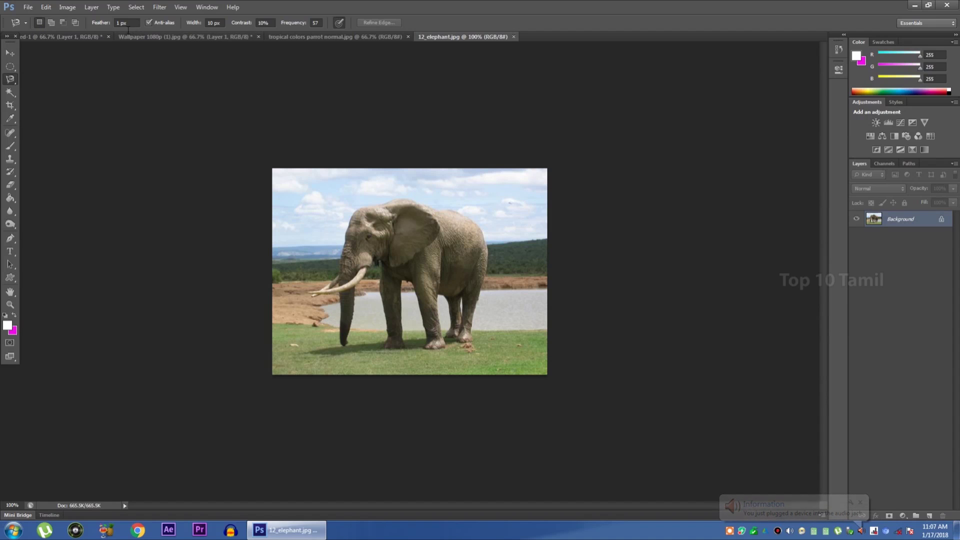
pyautogui.click(123, 23)
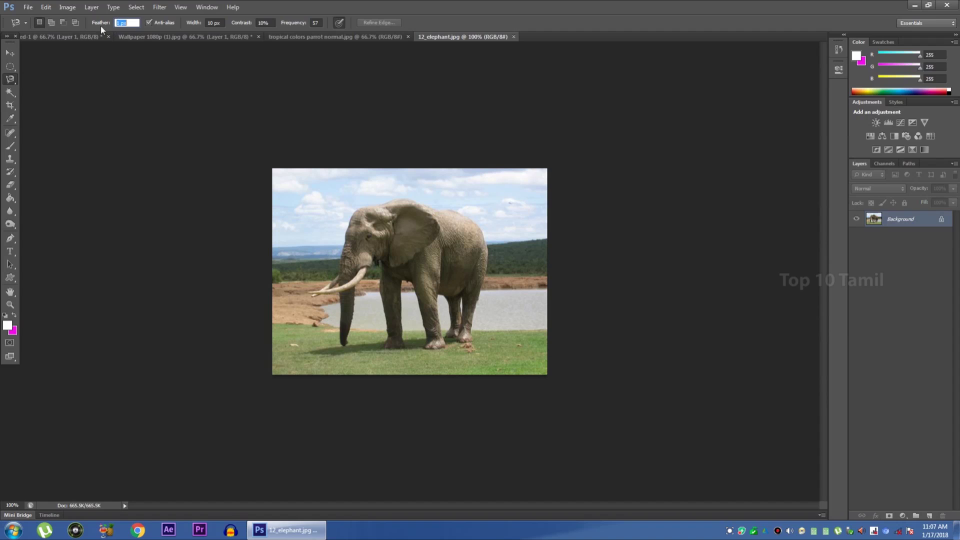
pyautogui.press('Return')
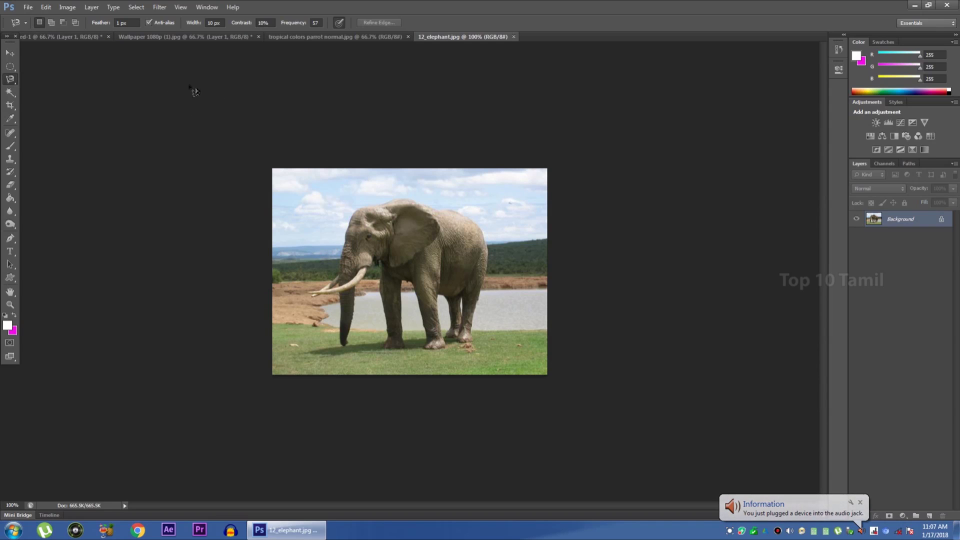
# Step: Trace the whole elephant, including its trunk, tusks and legs, with the Magnetic Lasso and close the selection
pyautogui.hotkey('ctrl', '+')
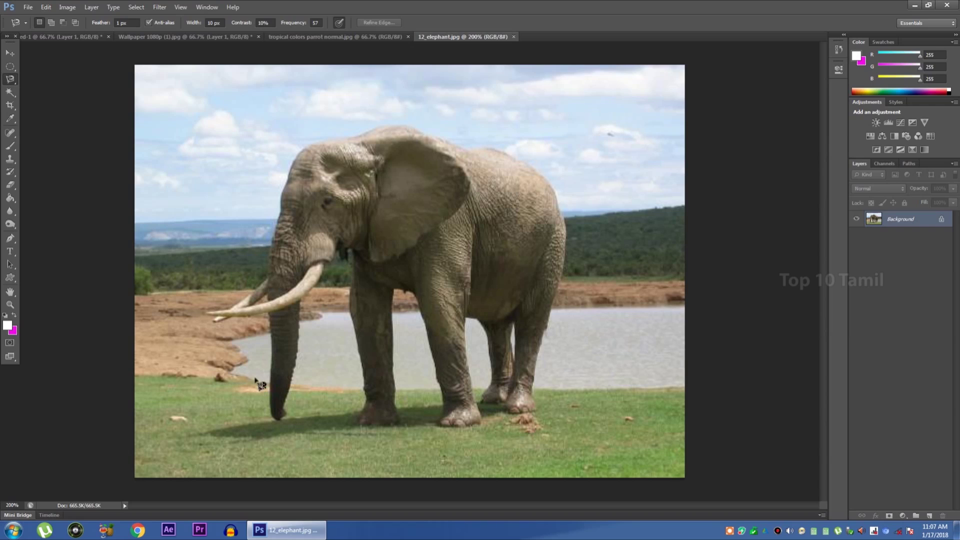
pyautogui.click(272, 355)
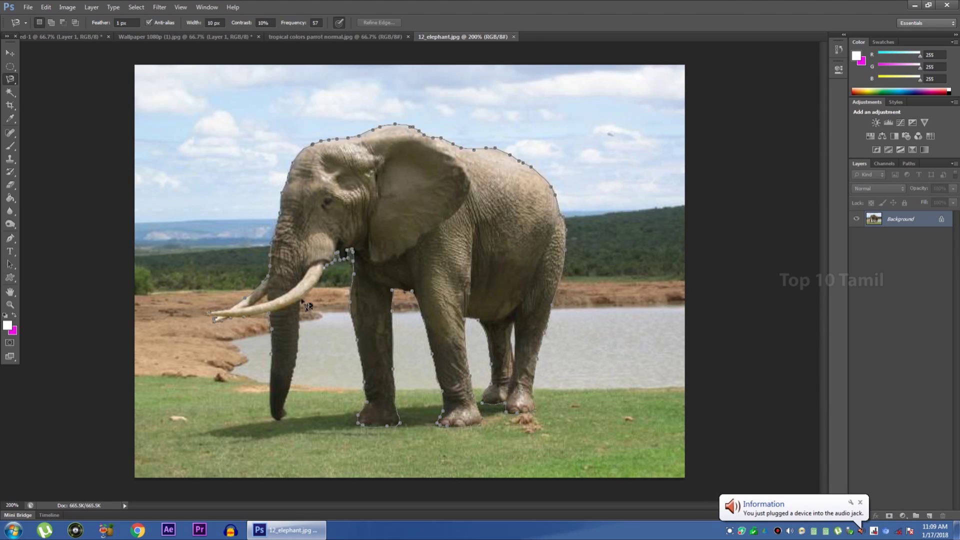
pyautogui.click(288, 427)
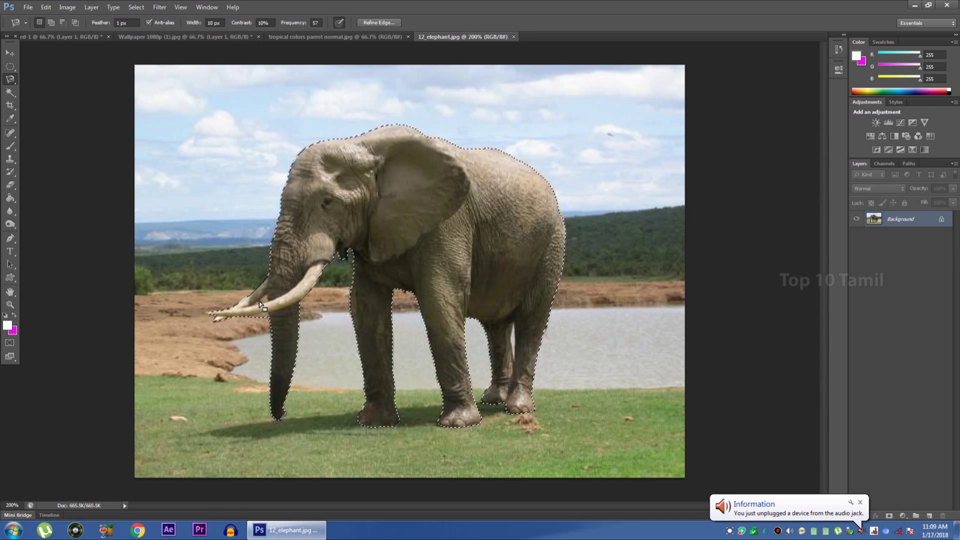
# Step: Subtract the gap between the elephant's hind legs from the selection
pyautogui.hotkey('ctrl', '+')
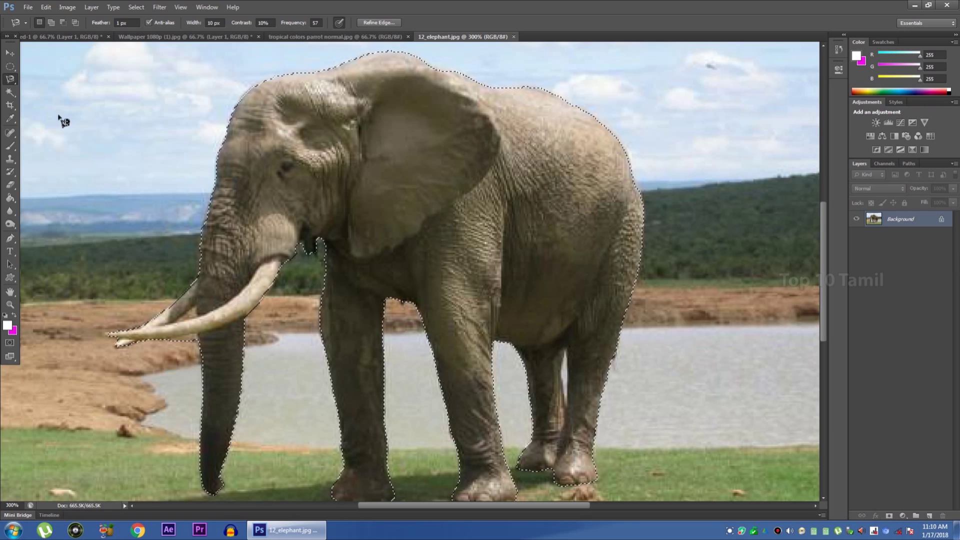
pyautogui.click(14, 79)
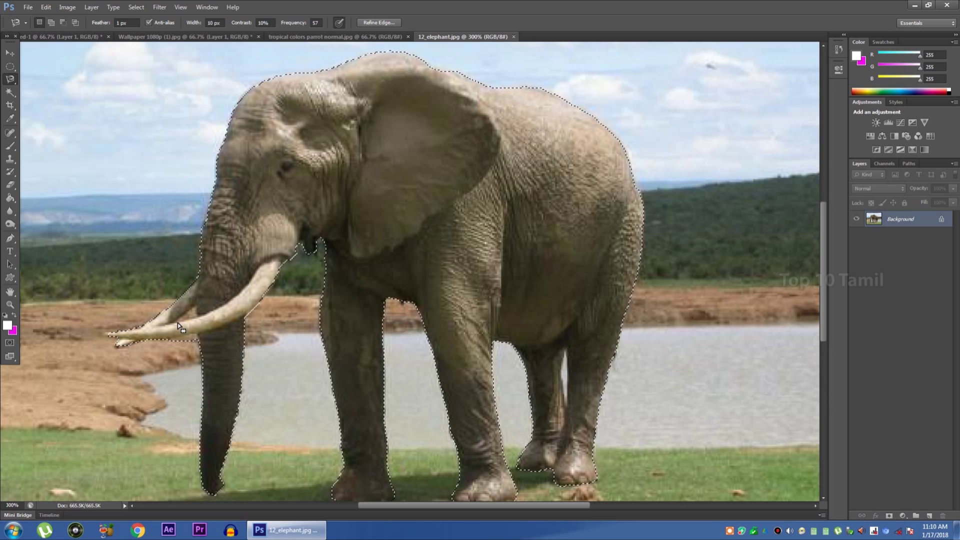
pyautogui.click(62, 25)
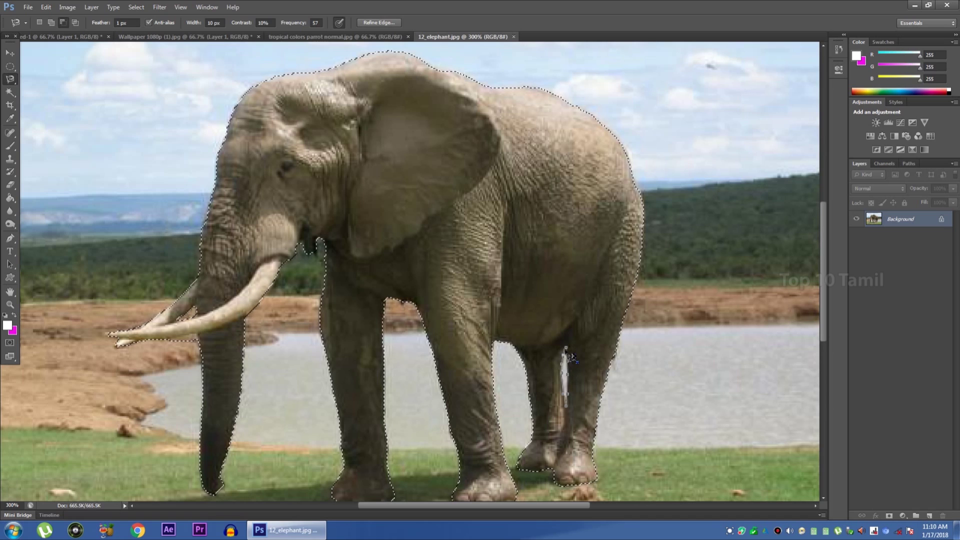
pyautogui.click(625, 342)
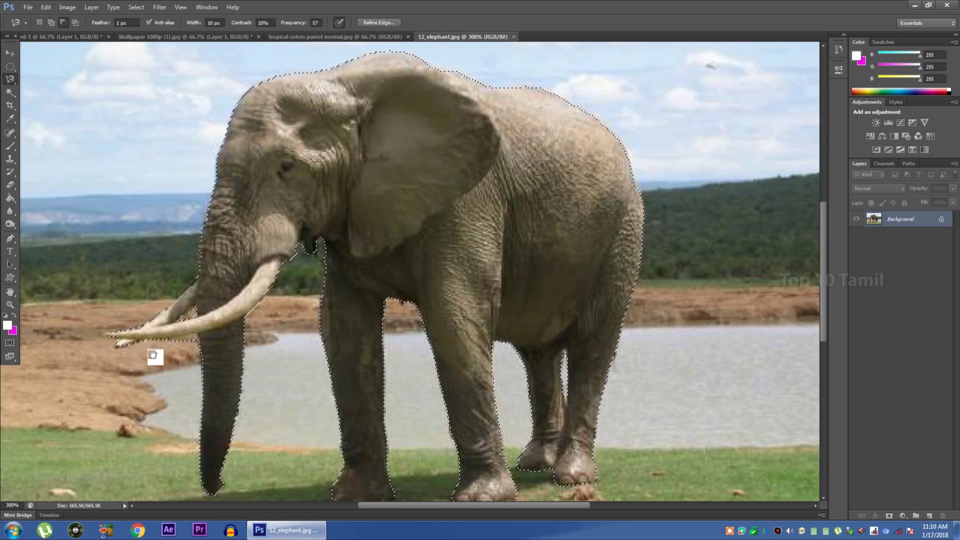
pyautogui.moveTo(154, 354); pyautogui.dragTo(251, 346)
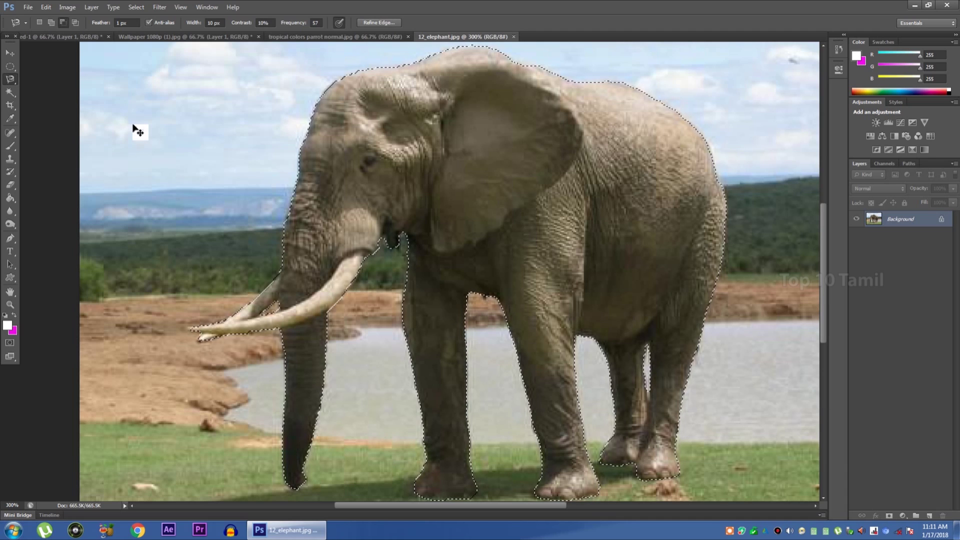
# Step: Move the selected elephant into the Wallpaper 1080p (1).jpg document, left of the parrot
pyautogui.hotkey('ctrl', '-')
pyautogui.hotkey('ctrl', '-')
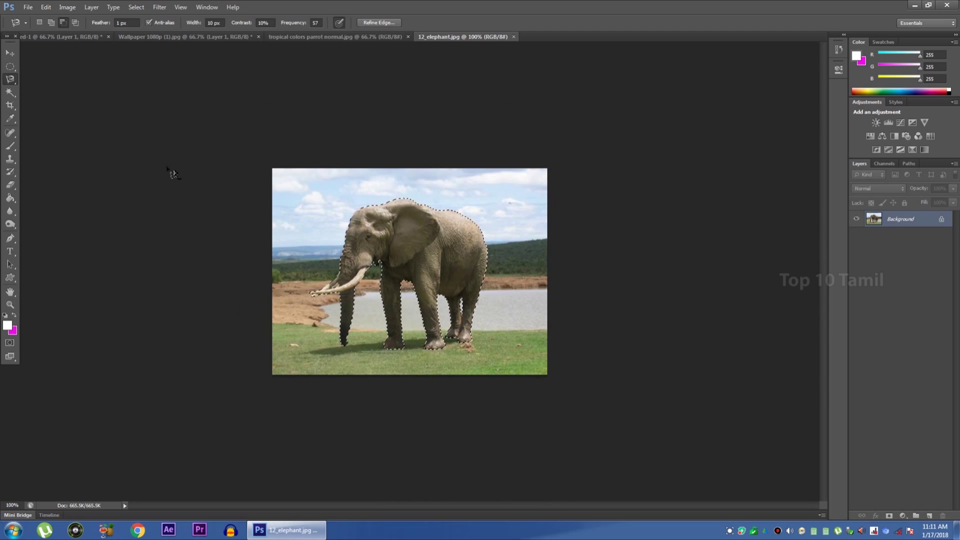
pyautogui.click(10, 53)
pyautogui.moveTo(421, 227); pyautogui.dragTo(255, 210)
# Step: Reposition the elephant lower in the landscape, standing on the lake's left shore beside the parrot
pyautogui.hotkey('ctrl', '+')
pyautogui.hotkey('ctrl', '+')
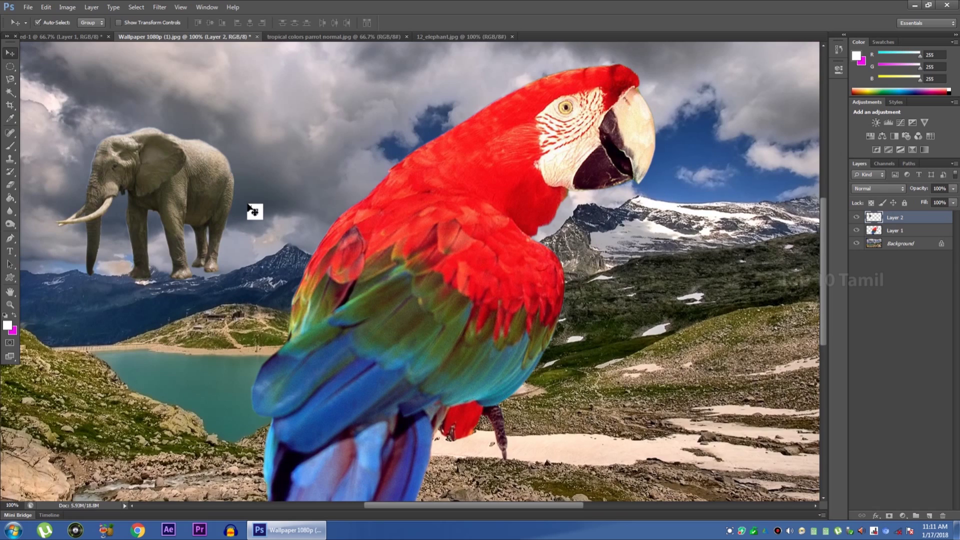
pyautogui.moveTo(181, 206); pyautogui.dragTo(465, 248)
pyautogui.moveTo(247, 204); pyautogui.dragTo(250, 328)
pyautogui.moveTo(195, 302); pyautogui.dragTo(298, 167)
pyautogui.moveTo(392, 235); pyautogui.dragTo(270, 360)
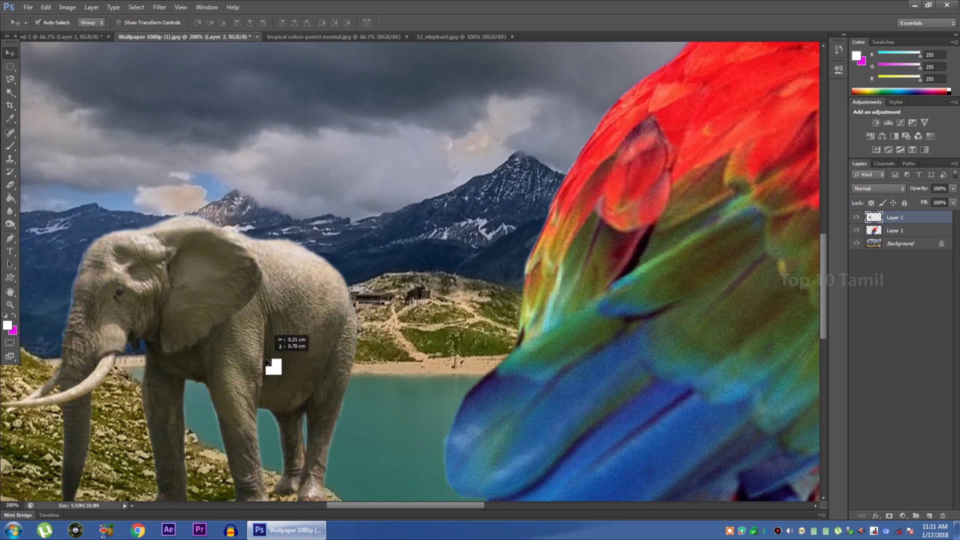
# Step: Reposition the elephant over the lake, between the rocky left slope and the parrot
pyautogui.moveTo(144, 336); pyautogui.dragTo(274, 317)
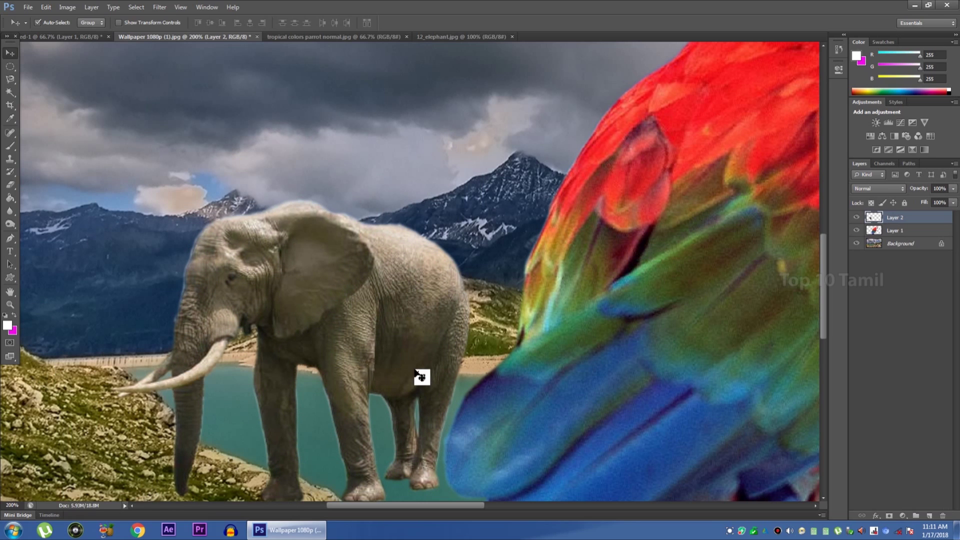
pyautogui.scroll(-3, 420, 365)
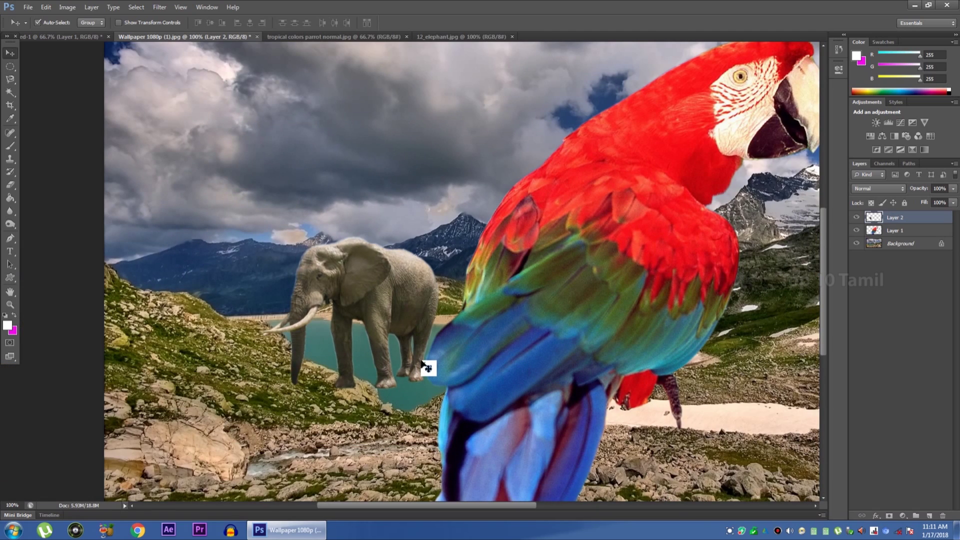
pyautogui.moveTo(386, 295); pyautogui.dragTo(380, 253)
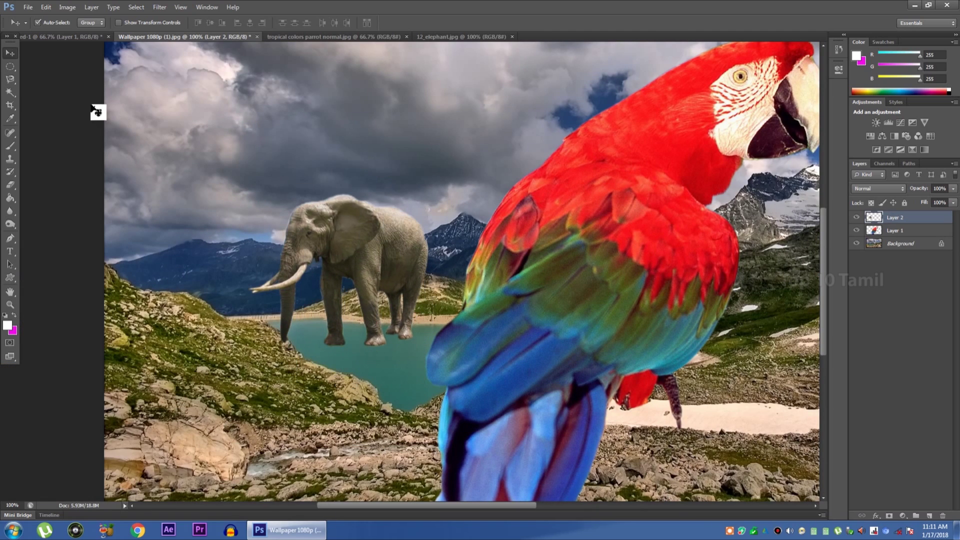
pyautogui.press('l')
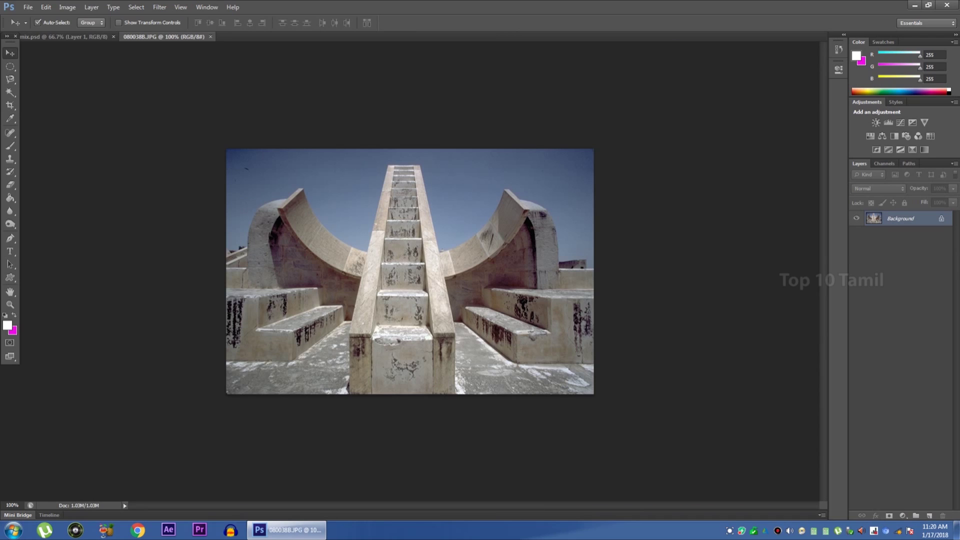
pyautogui.click(11, 79)
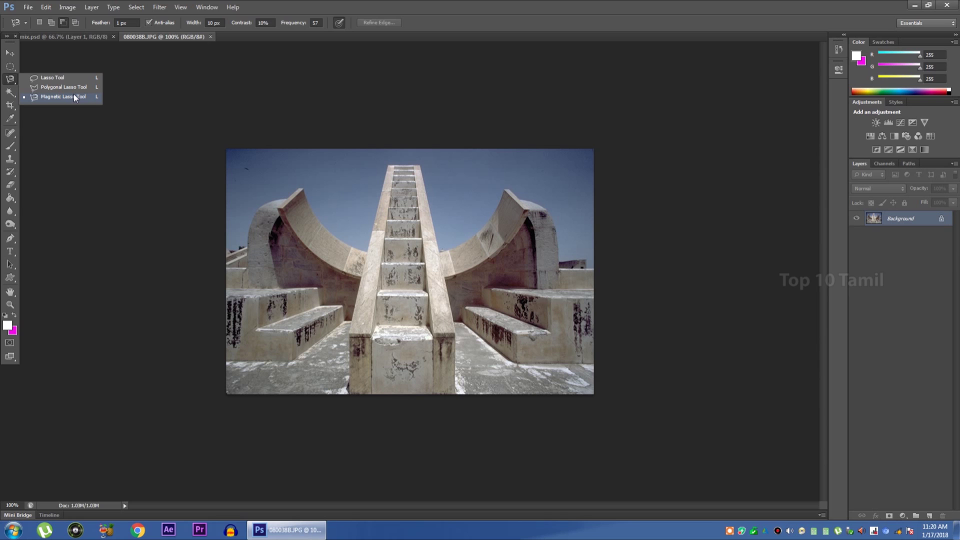
pyautogui.click(11, 85)
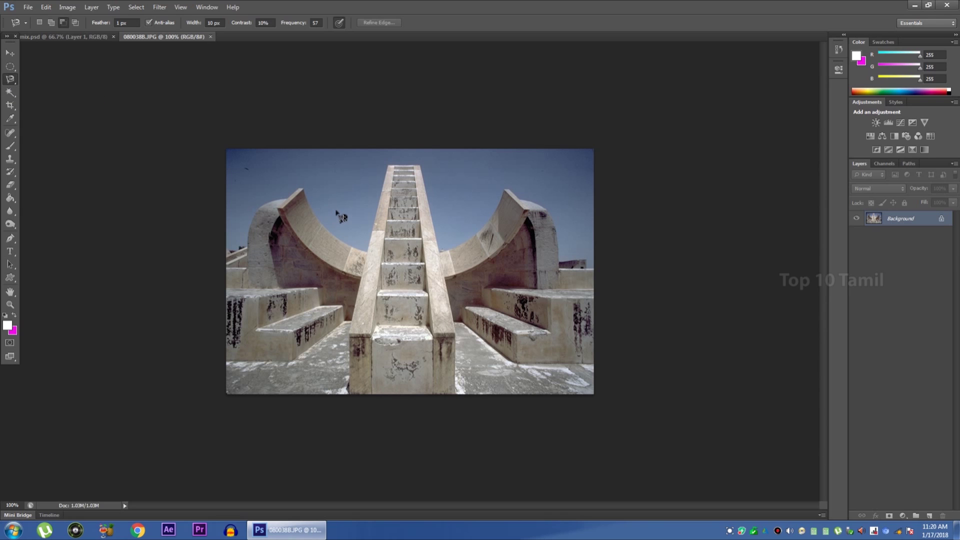
pyautogui.hotkey('ctrl', '+')
pyautogui.hotkey('ctrl', '-')
# Step: Select the upper part of the central staircase in 080038B.JPG with the Polygonal Lasso
pyautogui.rightClick(7, 81)
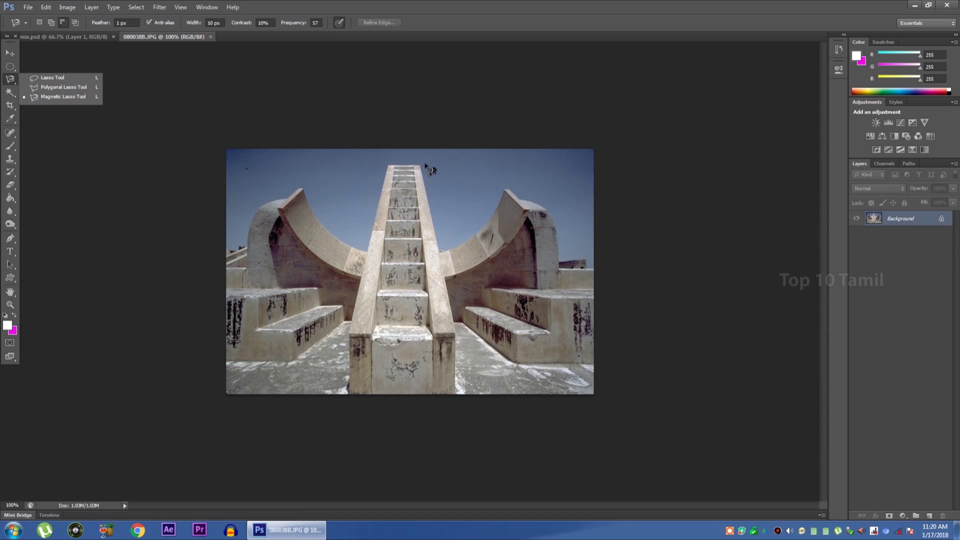
pyautogui.click(55, 87)
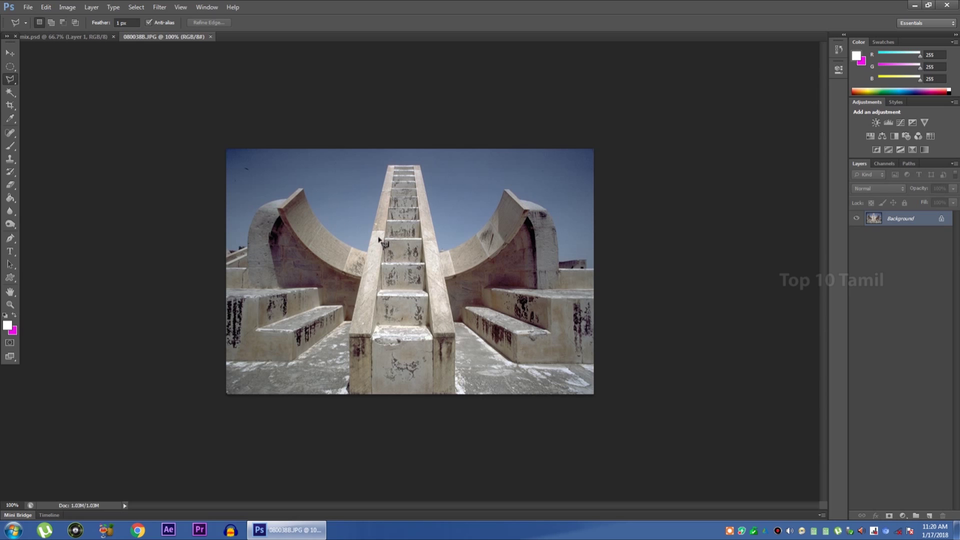
pyautogui.hotkey('ctrl', '+')
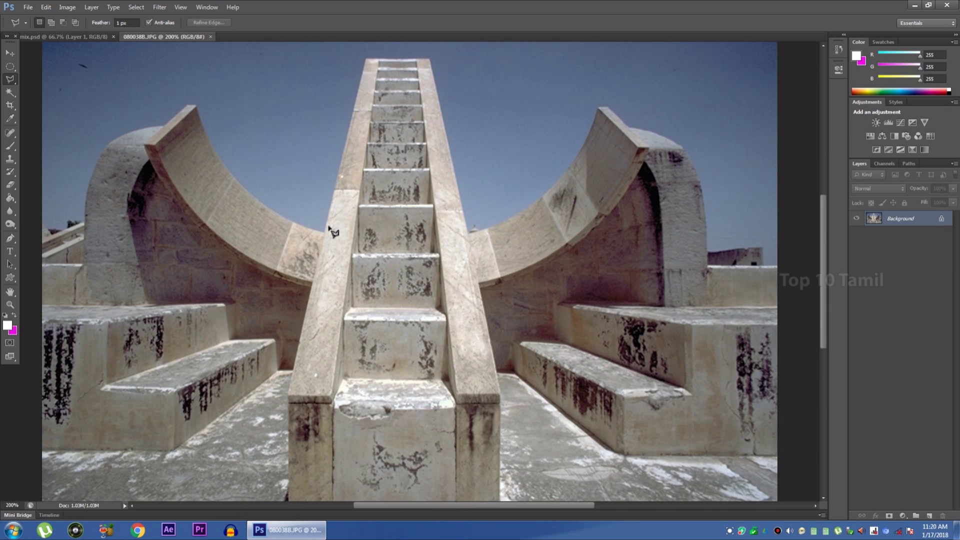
pyautogui.click(367, 59)
pyautogui.click(431, 60)
pyautogui.click(468, 233)
pyautogui.doubleClick(326, 233)
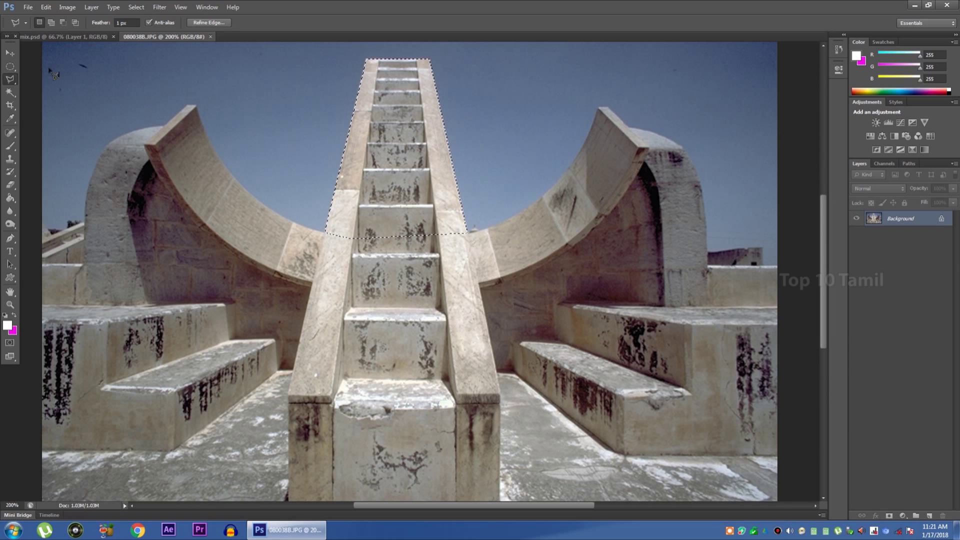
# Step: Add the right curved wall and its rounded pillar to the selection with the Magnetic Lasso in add mode
pyautogui.rightClick(10, 79)
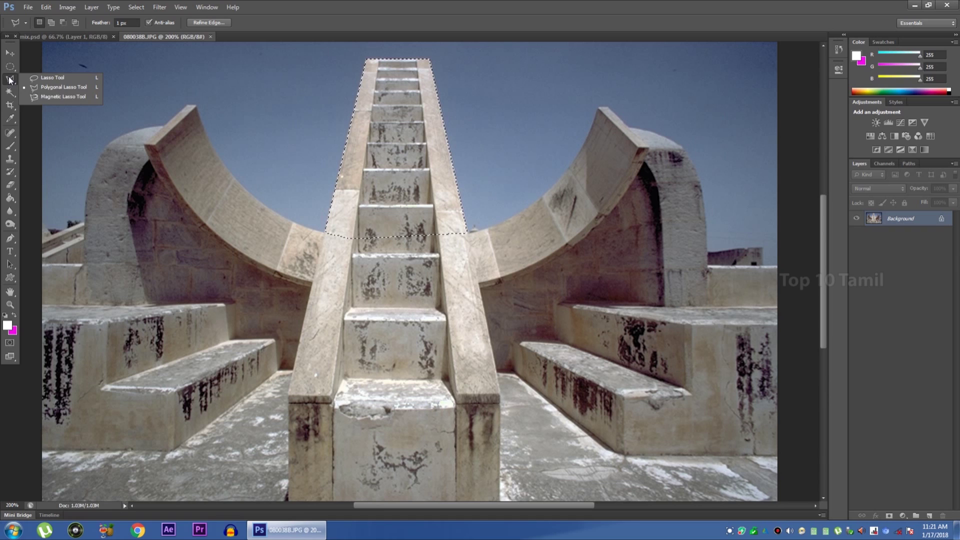
pyautogui.click(46, 97)
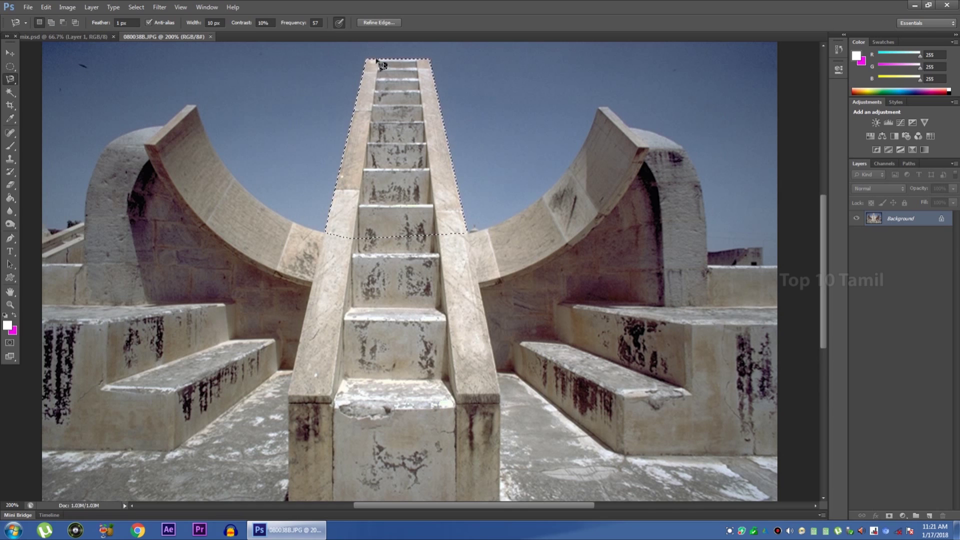
pyautogui.click(51, 23)
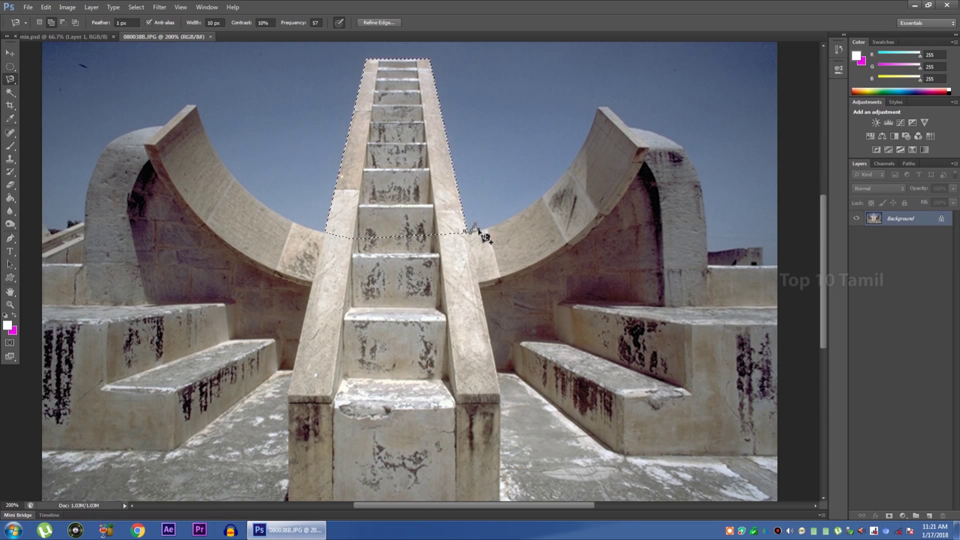
pyautogui.moveTo(484, 237)
pyautogui.mouseDown()
pyautogui.moveTo(589, 146)
pyautogui.moveTo(606, 114)
pyautogui.moveTo(615, 117)
pyautogui.mouseUp()
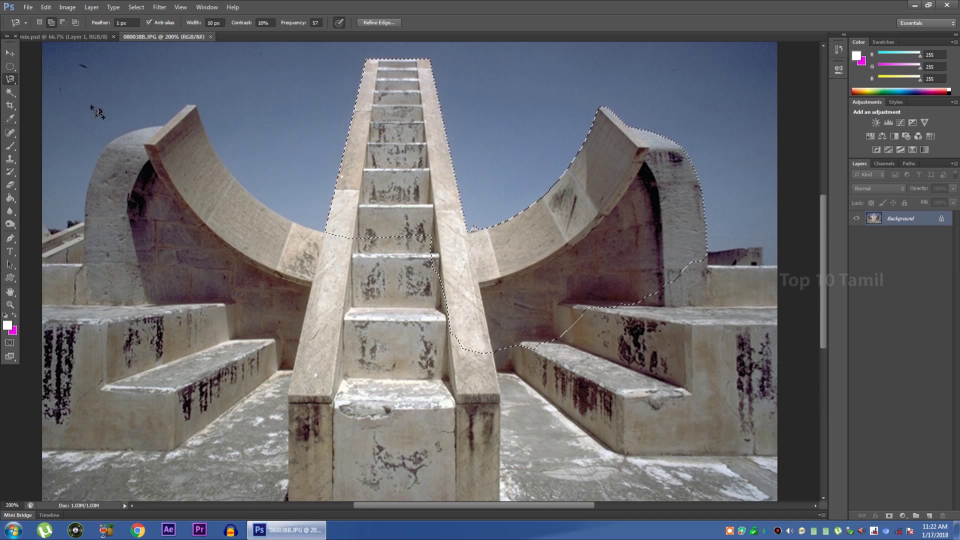
# Step: Start adding the right stepped blocks with the Polygonal Lasso, following the image's right edge and the blocks' base
pyautogui.click(7, 81)
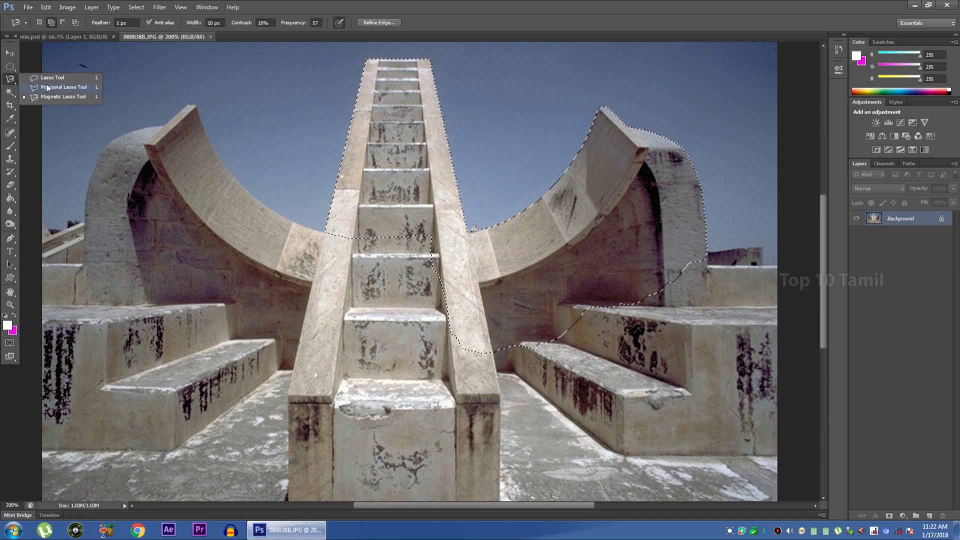
pyautogui.click(63, 87)
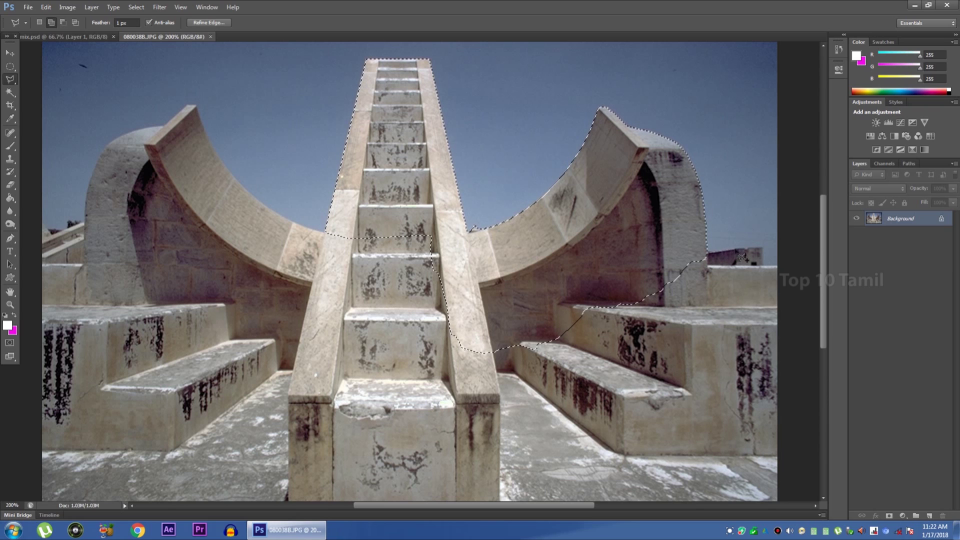
pyautogui.click(778, 266)
pyautogui.click(778, 454)
pyautogui.click(622, 454)
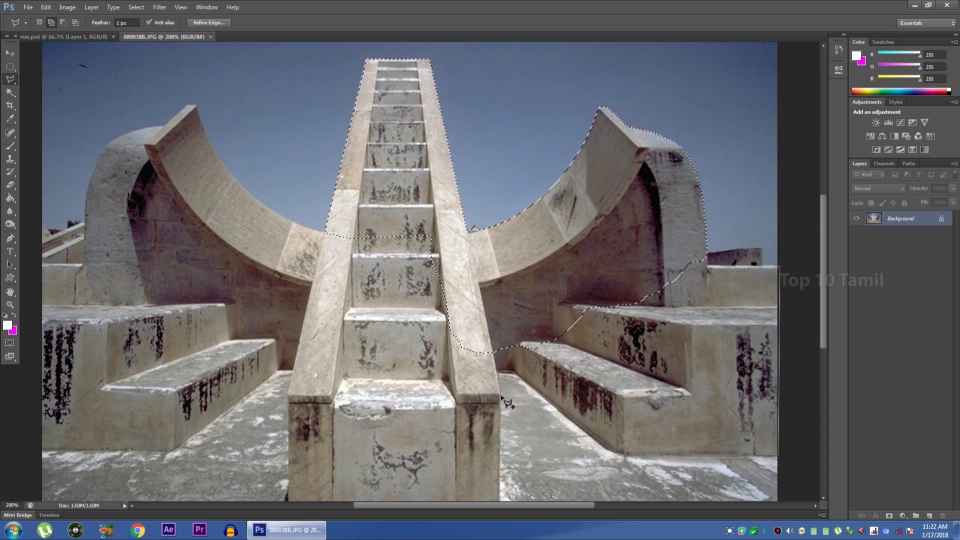
# Step: Continue the outline around the staircase base and the left stepped blocks, cross the left curved wall, and close it into the selection
pyautogui.scroll(-3, 506, 402)
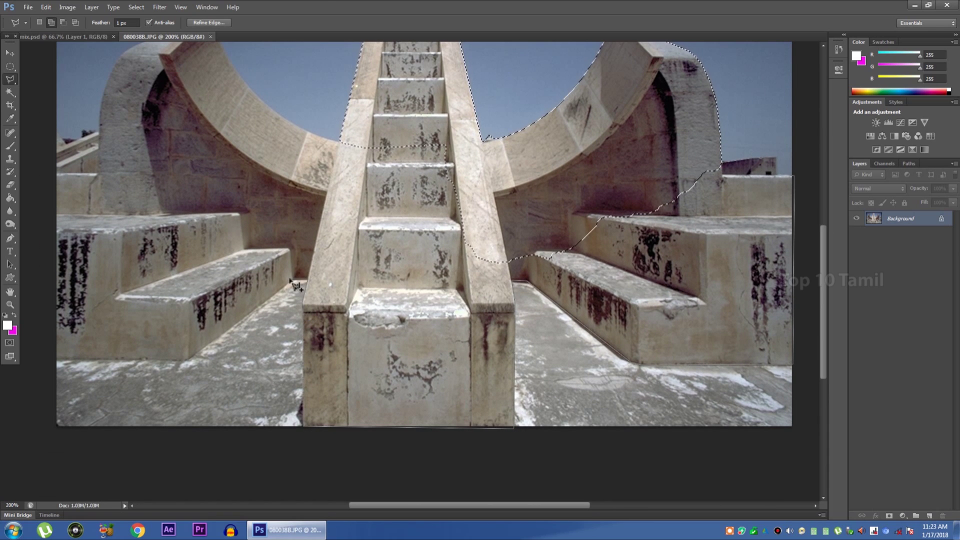
pyautogui.click(57, 426)
pyautogui.scroll(4, 55, 310)
pyautogui.click(55, 131)
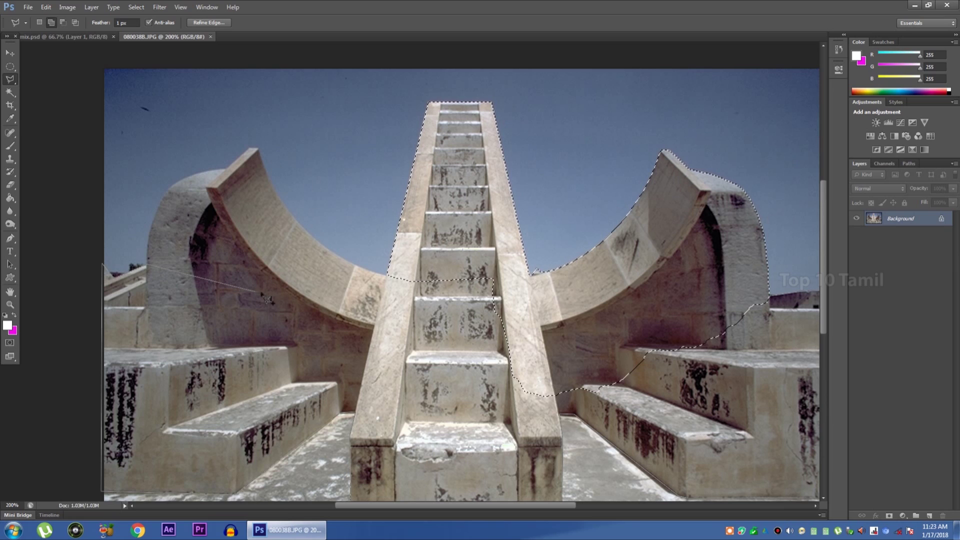
pyautogui.click(356, 288)
pyautogui.click(411, 271)
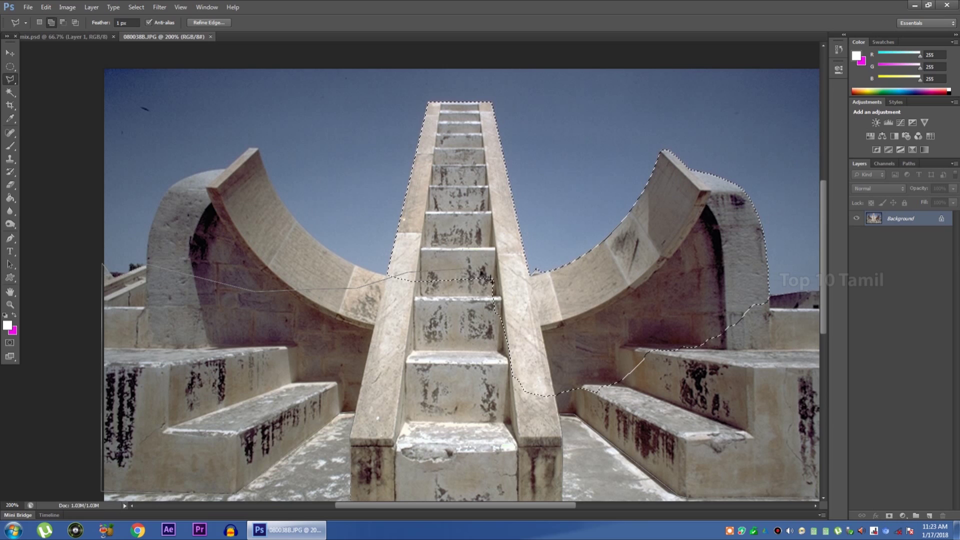
pyautogui.click(515, 289)
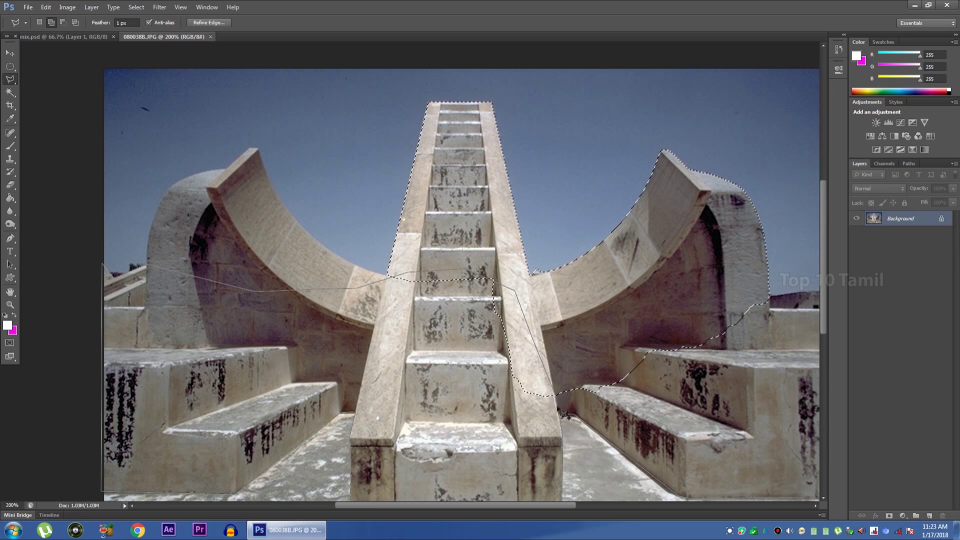
pyautogui.doubleClick(566, 419)
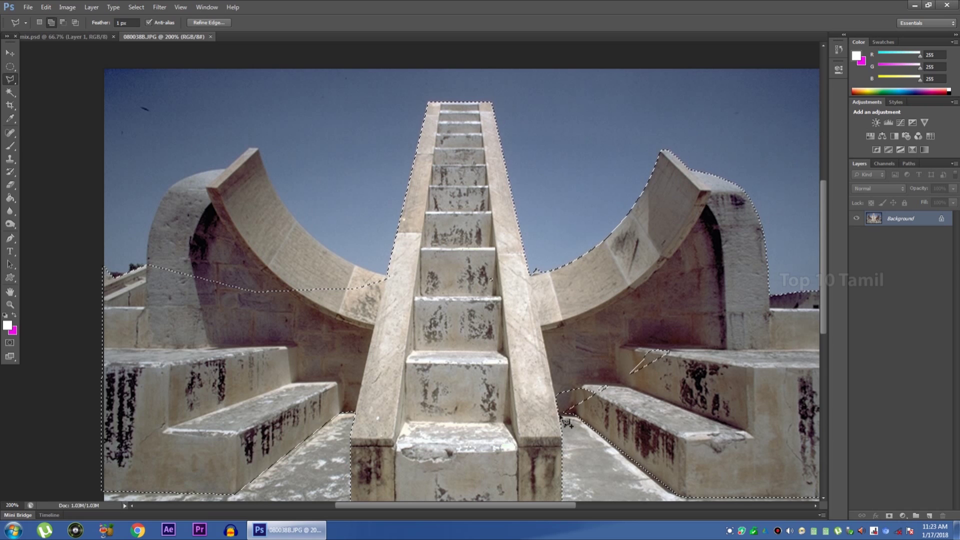
pyautogui.scroll(-3, 523, 301)
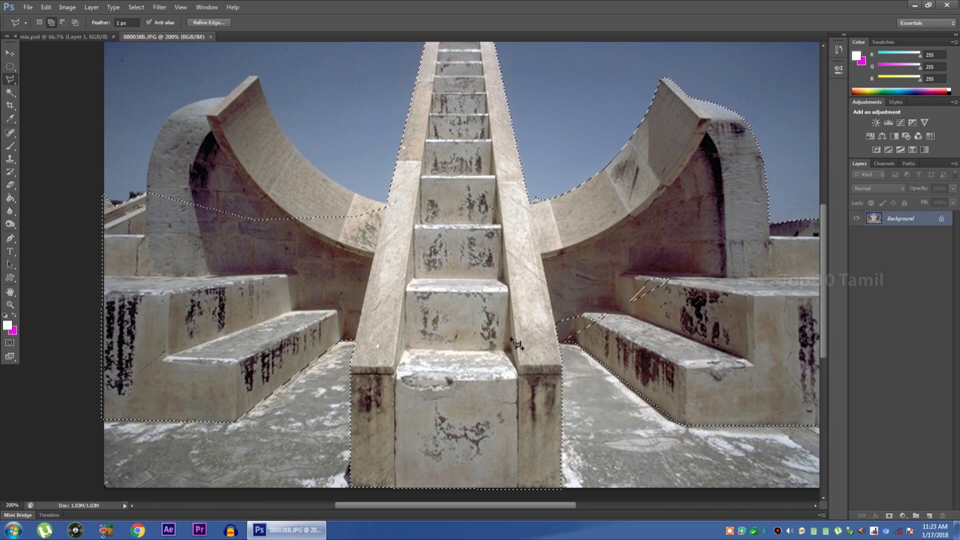
pyautogui.scroll(-1, 523, 301)
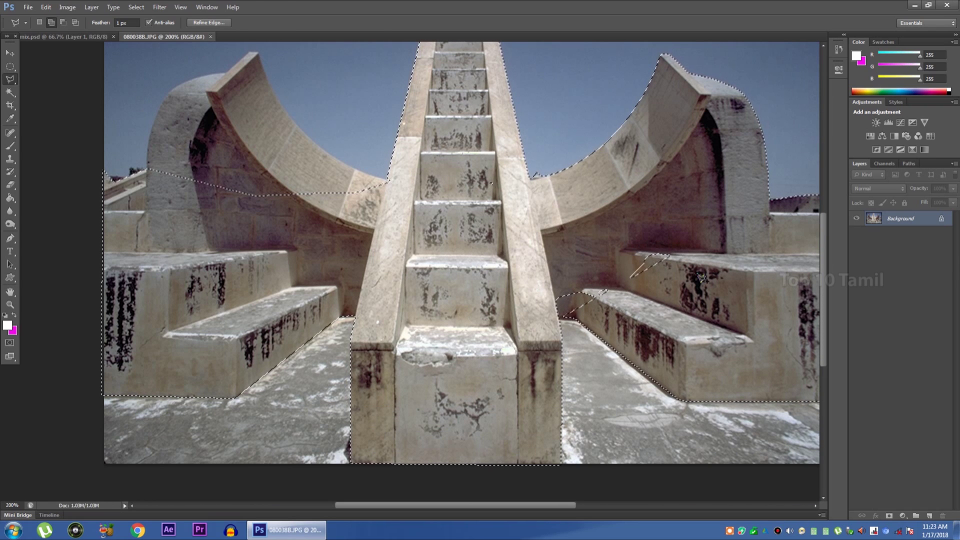
pyautogui.click(628, 245)
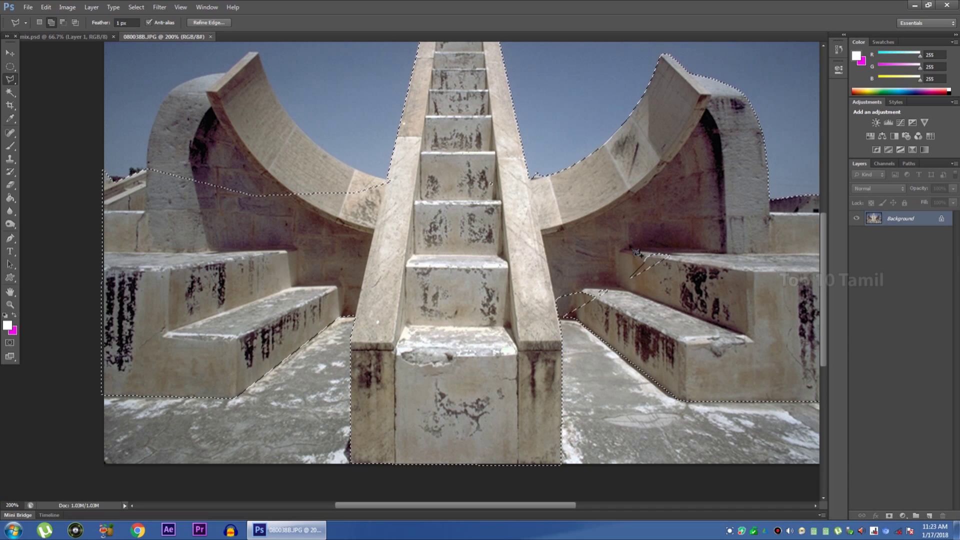
pyautogui.click(624, 279)
pyautogui.click(690, 276)
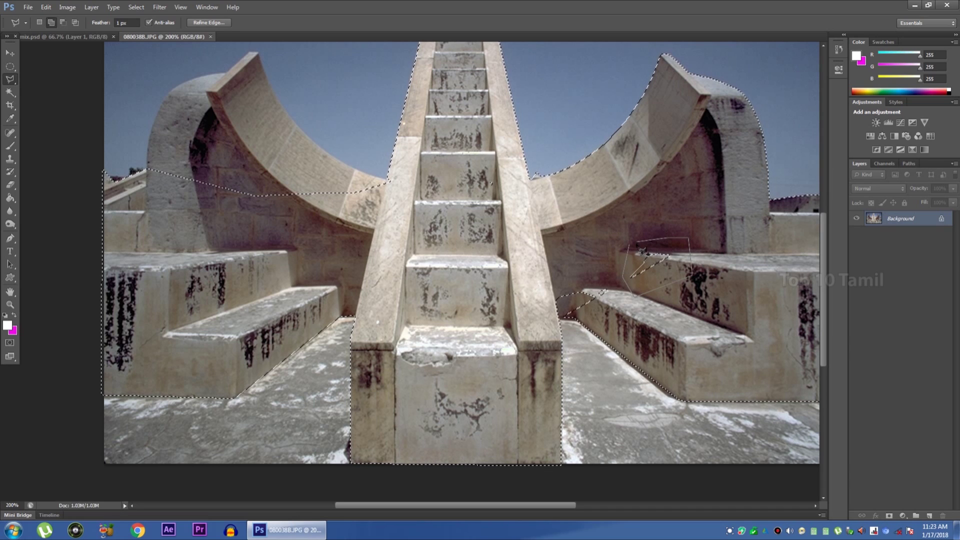
pyautogui.press('Escape')
# Step: Add the leftover unselected slivers between the staircase and the right stepped blocks to the selection
pyautogui.click(540, 282)
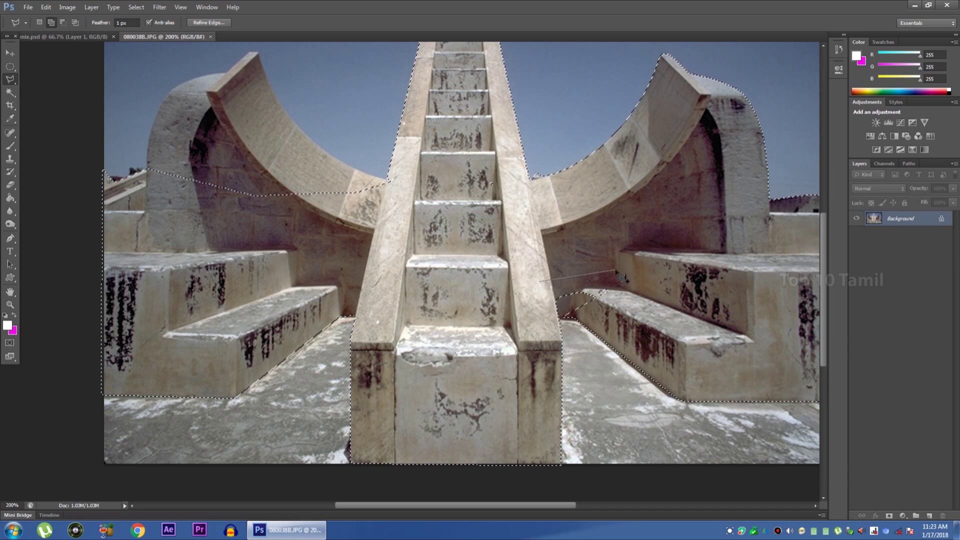
pyautogui.click(615, 270)
pyautogui.click(619, 301)
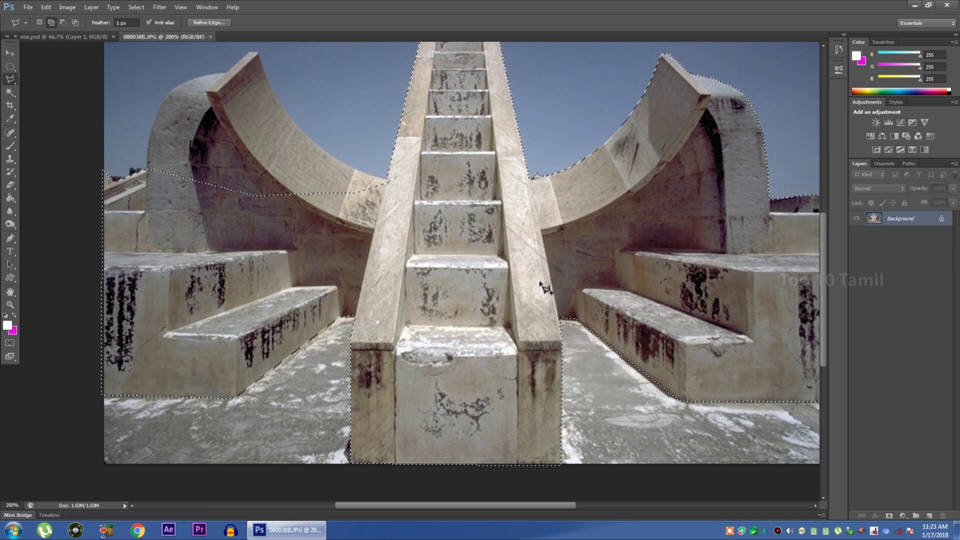
pyautogui.scroll(-2, 605, 312)
pyautogui.scroll(4, 605, 313)
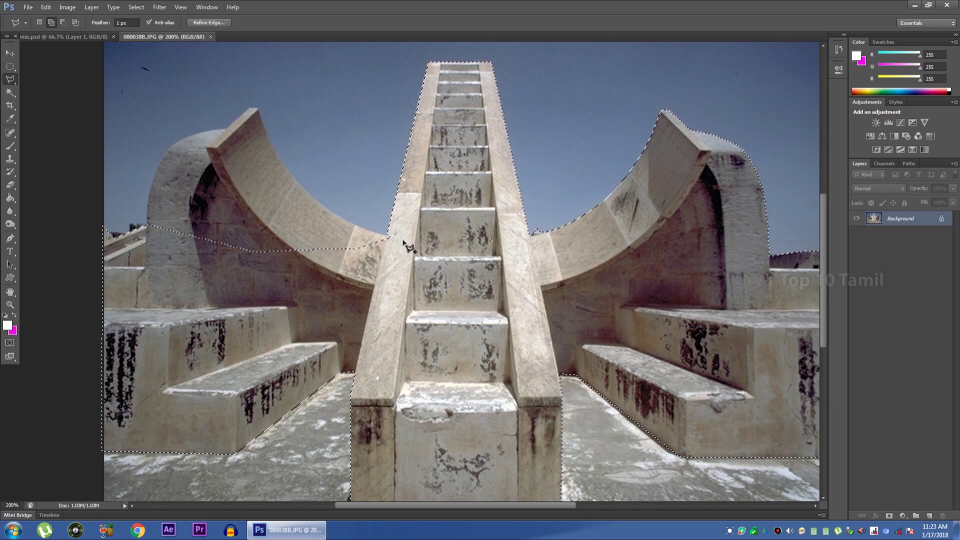
# Step: Add the left curved wall and its rounded pillar to the selection with the Magnetic Lasso
pyautogui.rightClick(11, 79)
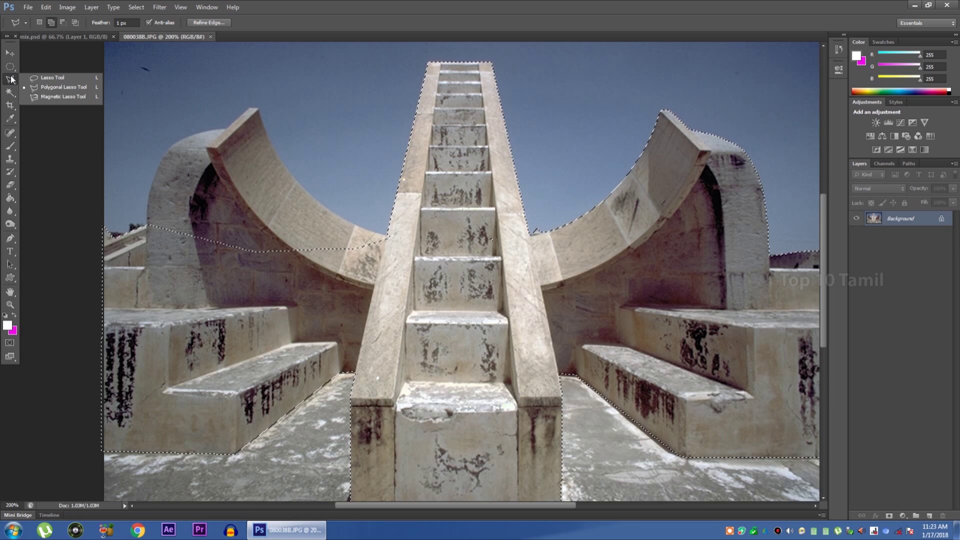
pyautogui.click(57, 96)
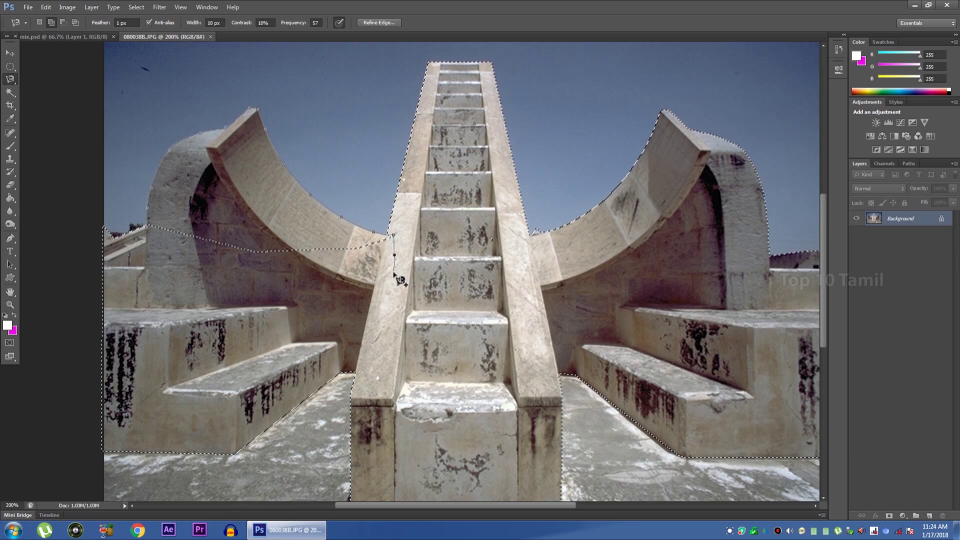
pyautogui.click(150, 229)
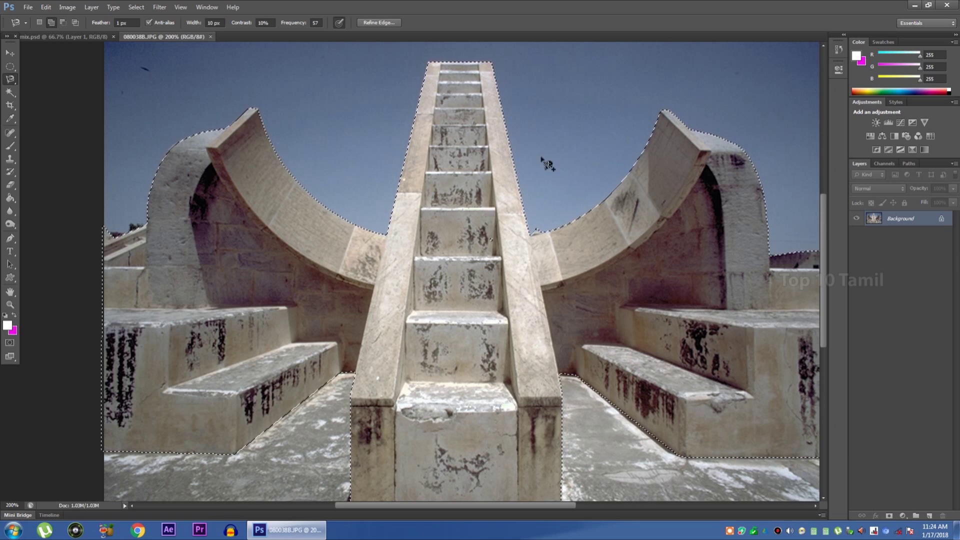
# Step: Move the selected stone monument with the Move tool
pyautogui.hotkey('ctrl', '-')
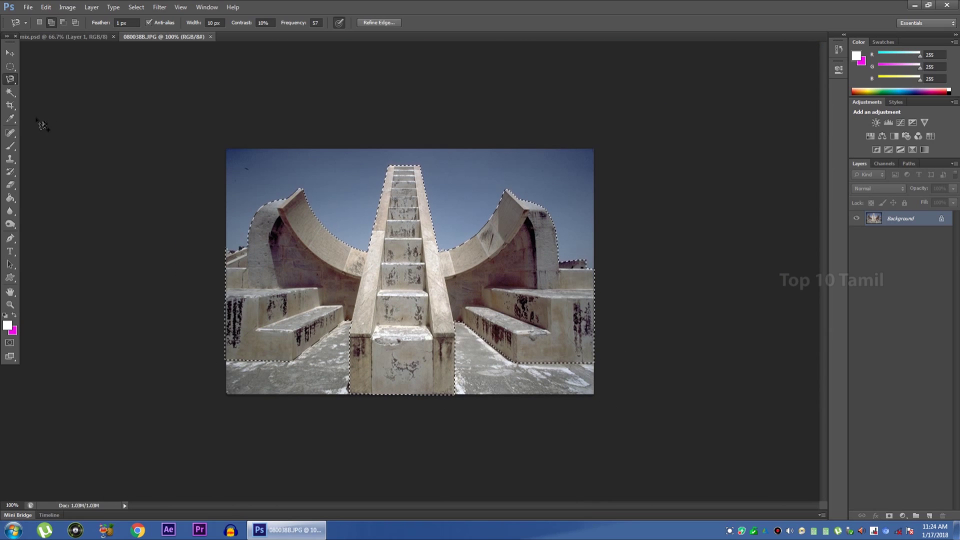
pyautogui.click(11, 56)
pyautogui.moveTo(354, 257); pyautogui.dragTo(417, 172)
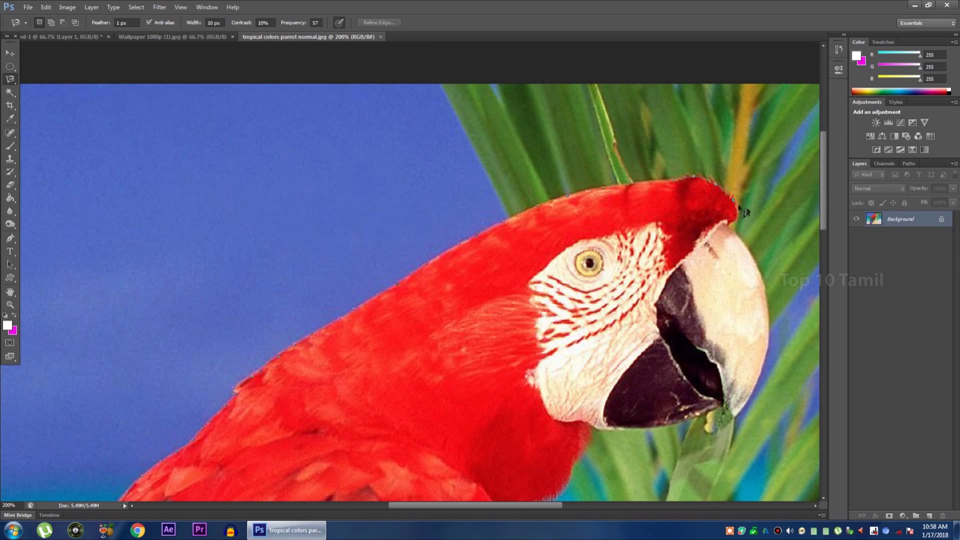
# Step: Trace the parrot's beak, throat and right wing edge in the tropical parrot image with the Magnetic Lasso
pyautogui.moveTo(743, 211)
pyautogui.mouseDown()
pyautogui.moveTo(764, 325)
pyautogui.moveTo(761, 265)
pyautogui.moveTo(773, 356)
pyautogui.mouseUp()
pyautogui.moveTo(729, 428); pyautogui.dragTo(713, 419)
pyautogui.scroll(-3, 605, 434)
pyautogui.scroll(-3, 540, 373)
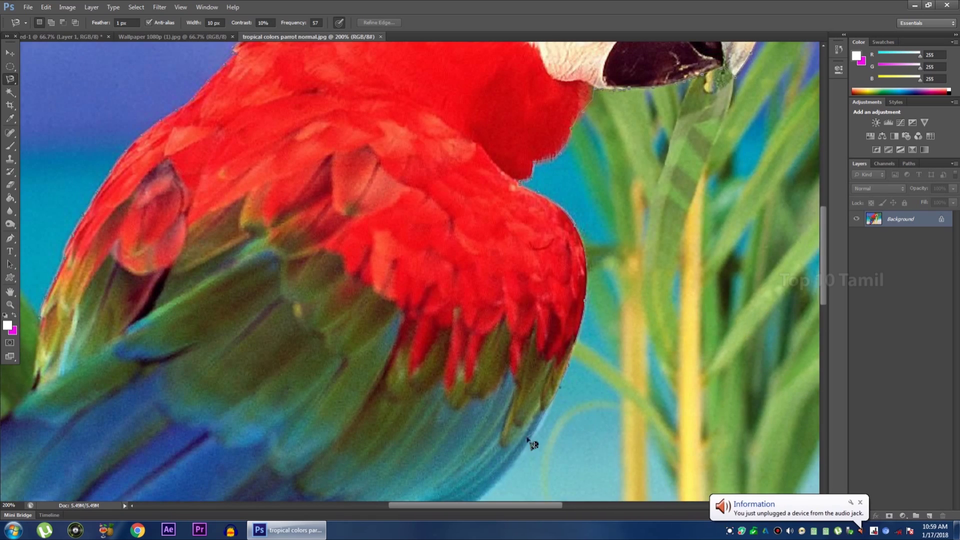
pyautogui.scroll(-3, 529, 442)
# Step: Trace around the parrot's foot and tail feathers up the left side and close the selection
pyautogui.moveTo(584, 400)
pyautogui.mouseDown()
pyautogui.moveTo(581, 438)
pyautogui.moveTo(557, 362)
pyautogui.moveTo(469, 396)
pyautogui.mouseUp()
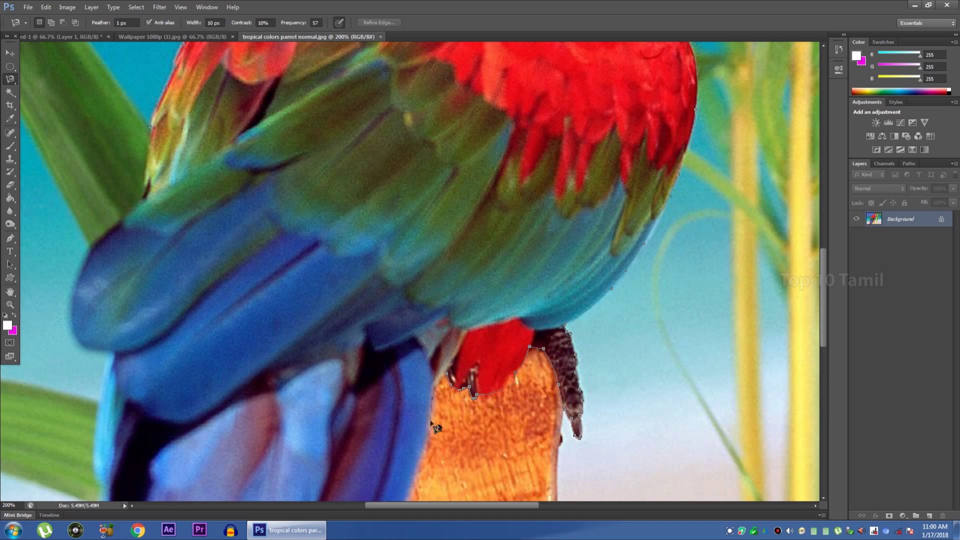
pyautogui.moveTo(435, 427)
pyautogui.mouseDown()
pyautogui.moveTo(419, 382)
pyautogui.moveTo(440, 292)
pyautogui.moveTo(420, 384)
pyautogui.mouseUp()
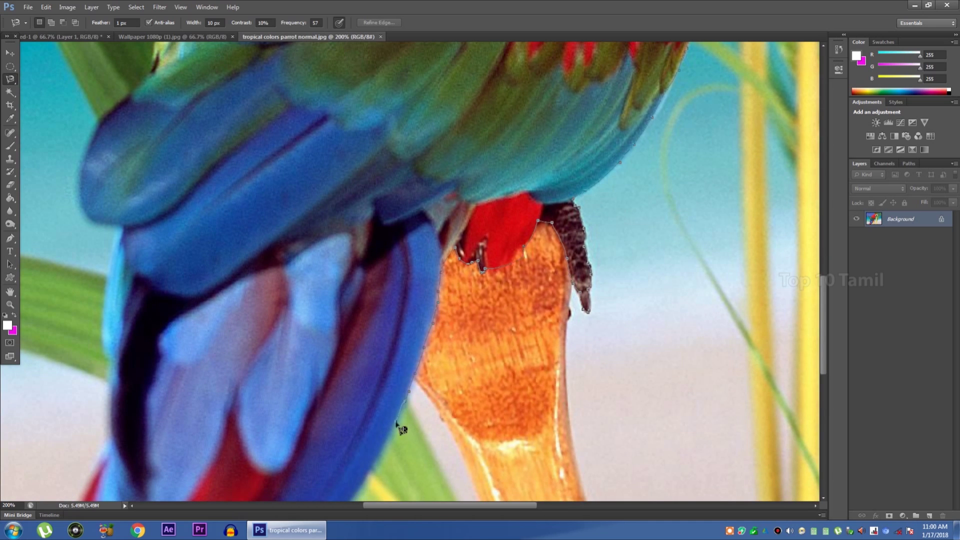
pyautogui.moveTo(370, 483)
pyautogui.mouseDown()
pyautogui.moveTo(377, 382)
pyautogui.moveTo(313, 445)
pyautogui.moveTo(289, 425)
pyautogui.moveTo(259, 461)
pyautogui.moveTo(280, 423)
pyautogui.moveTo(243, 483)
pyautogui.moveTo(318, 351)
pyautogui.moveTo(159, 347)
pyautogui.moveTo(305, 357)
pyautogui.moveTo(139, 360)
pyautogui.moveTo(219, 169)
pyautogui.moveTo(242, 347)
pyautogui.mouseUp()
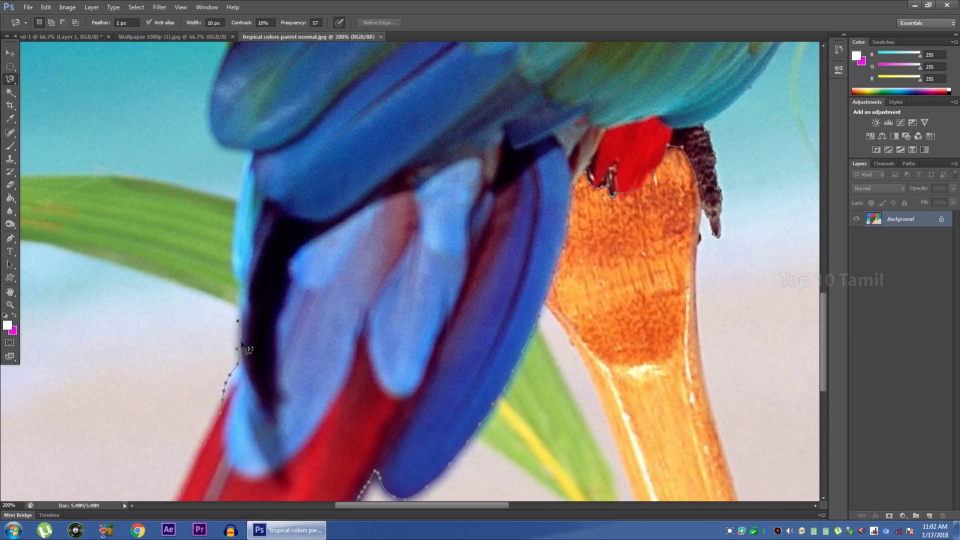
pyautogui.moveTo(244, 276)
pyautogui.mouseDown()
pyautogui.moveTo(249, 168)
pyautogui.moveTo(245, 269)
pyautogui.mouseUp()
pyautogui.scroll(5, 249, 165)
pyautogui.press('Return')
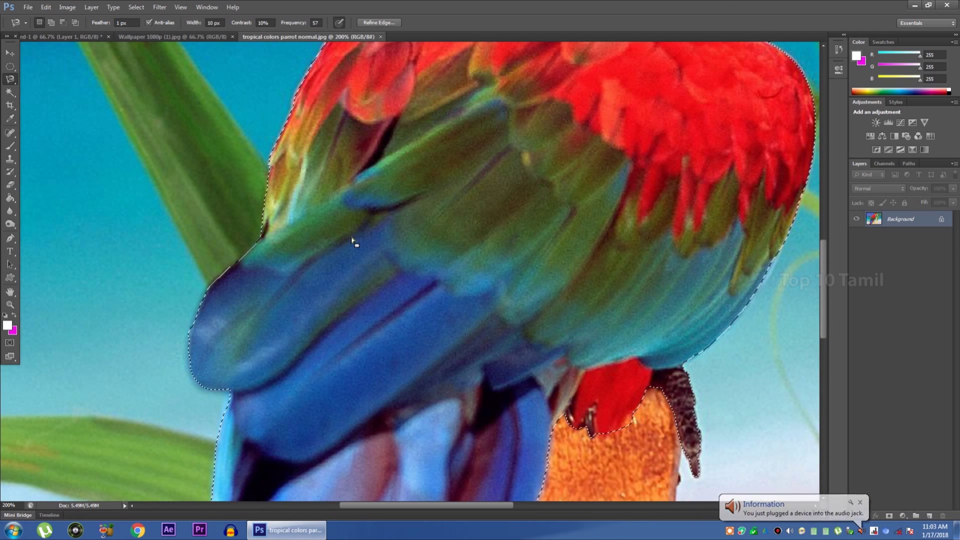
pyautogui.hotkey('ctrl', '-')
pyautogui.hotkey('ctrl', '-')
# Step: Bring up the lasso tool variants in the landscape document
pyautogui.rightClick(10, 79)
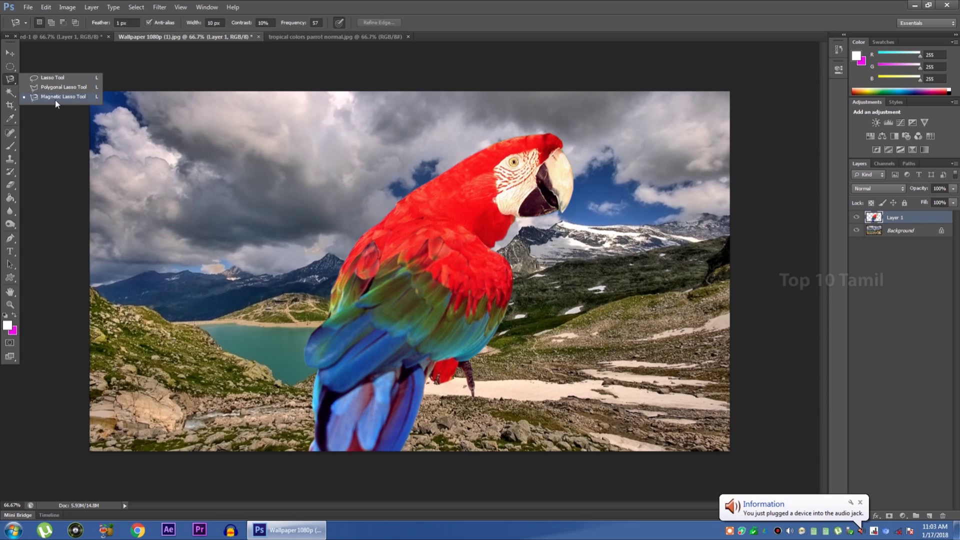